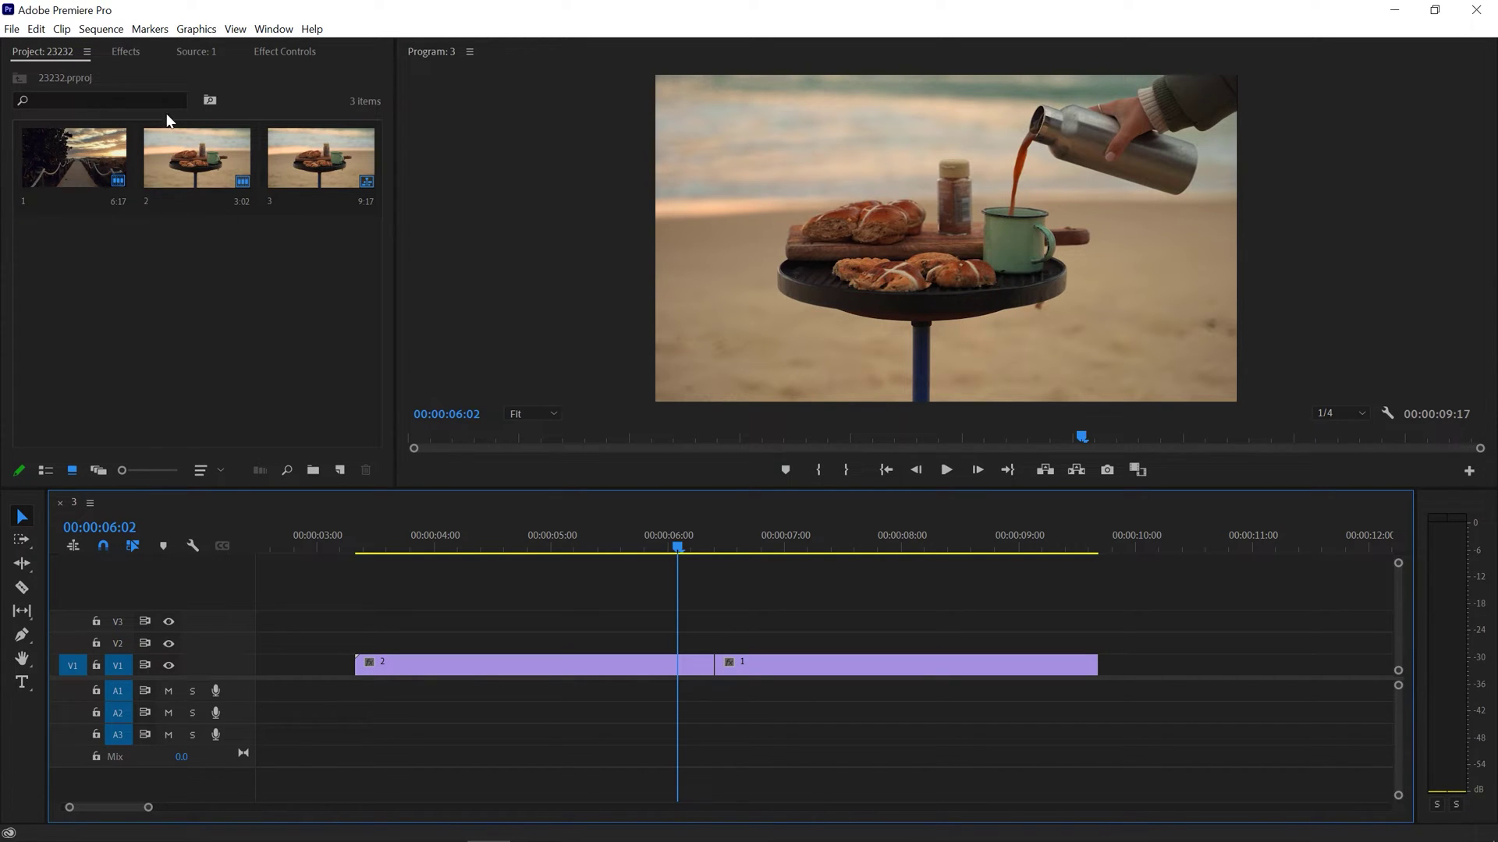
Show the Effects panel from the Window menu.
left_click(125, 54)
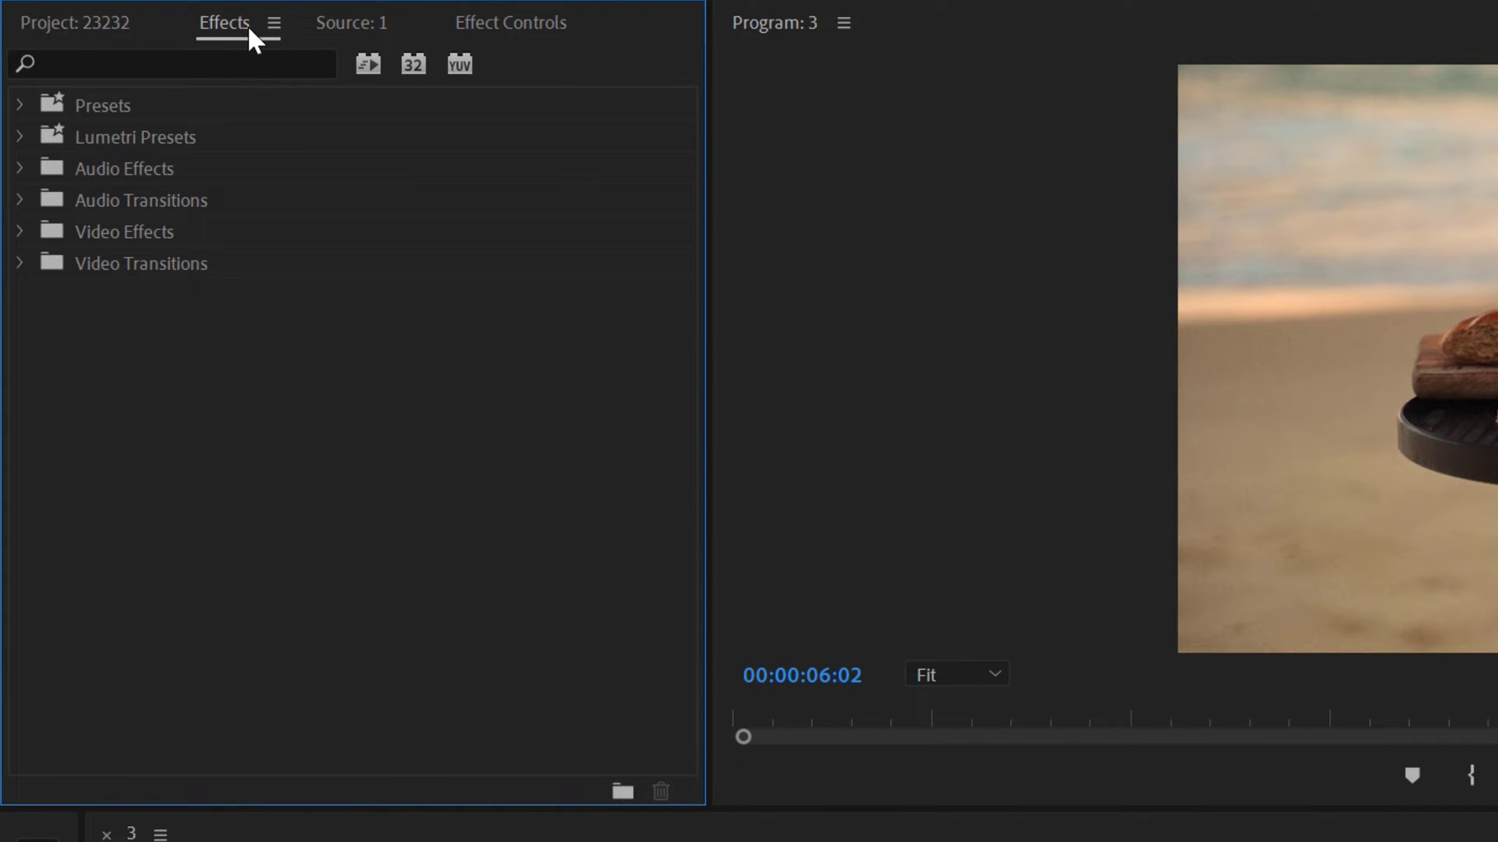
left_click(490, 1)
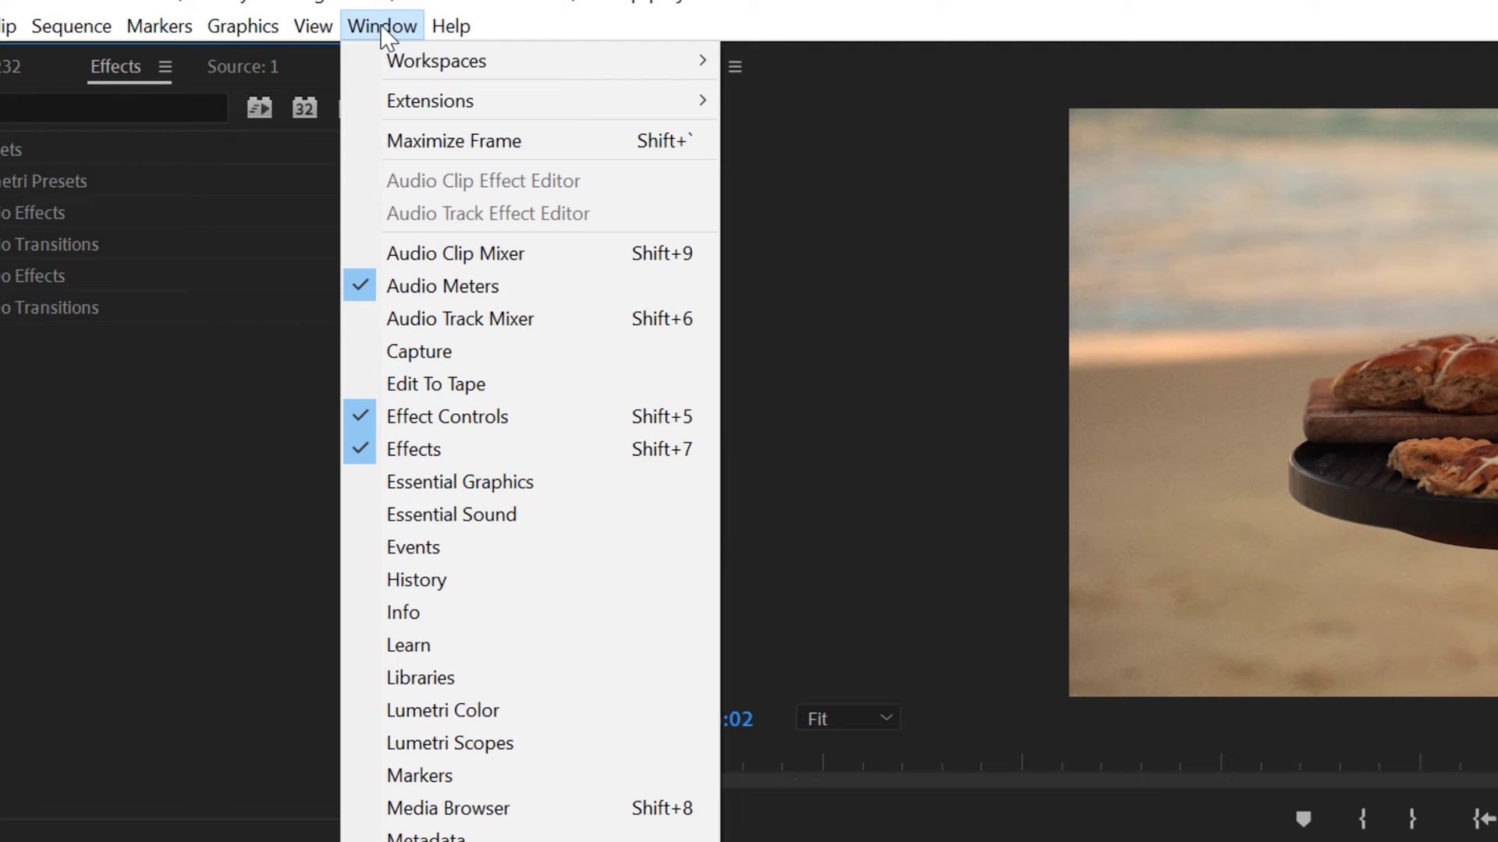
left_click(465, 450)
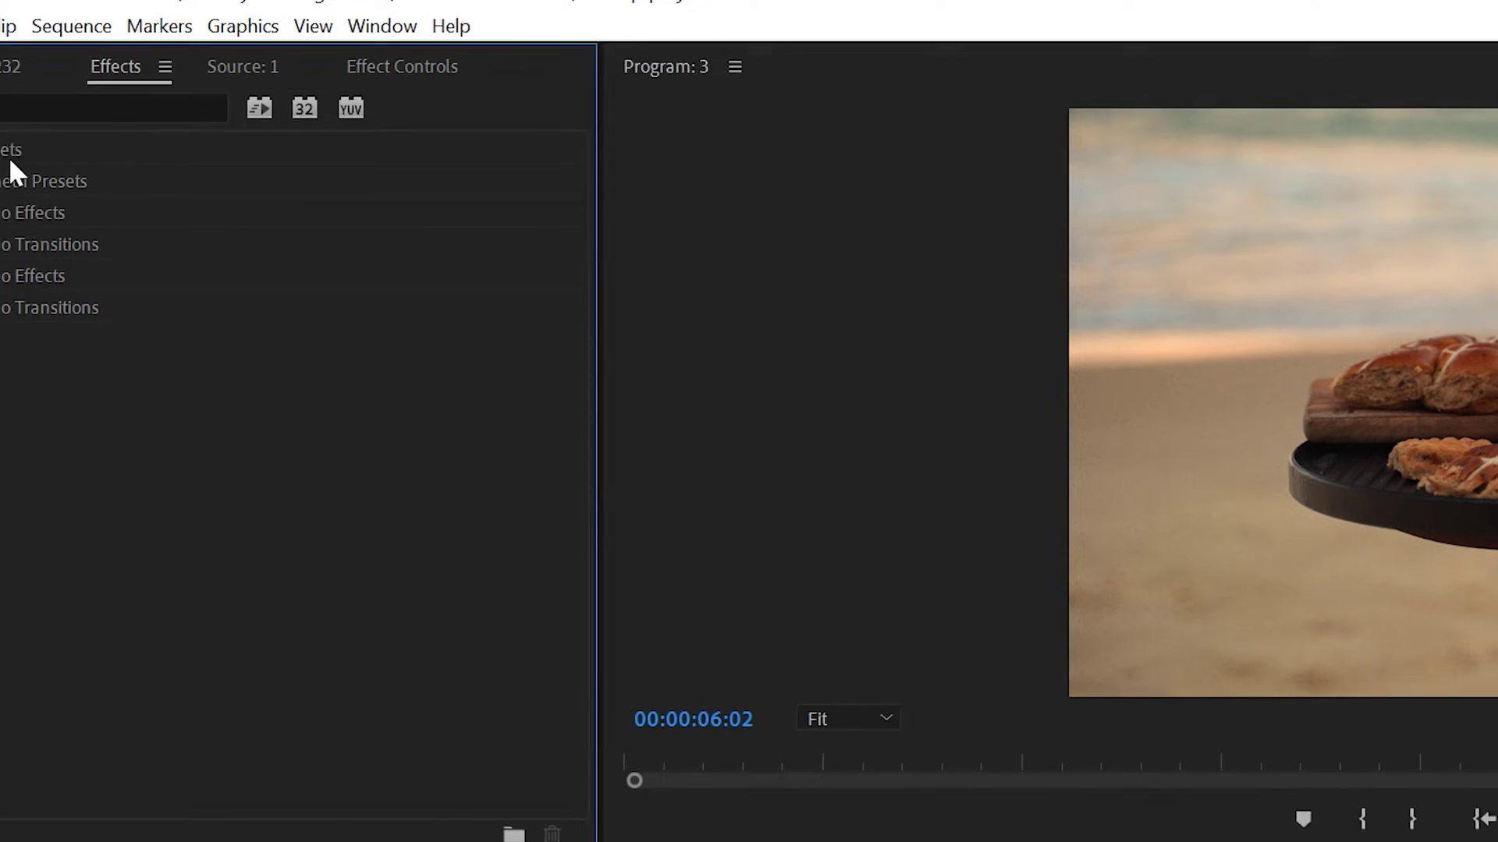
Import the RGB Glitch Transitions - WAHLA VFX .prfpset into Presets and expand its folder.
left_click(22, 106)
right_click(309, 179)
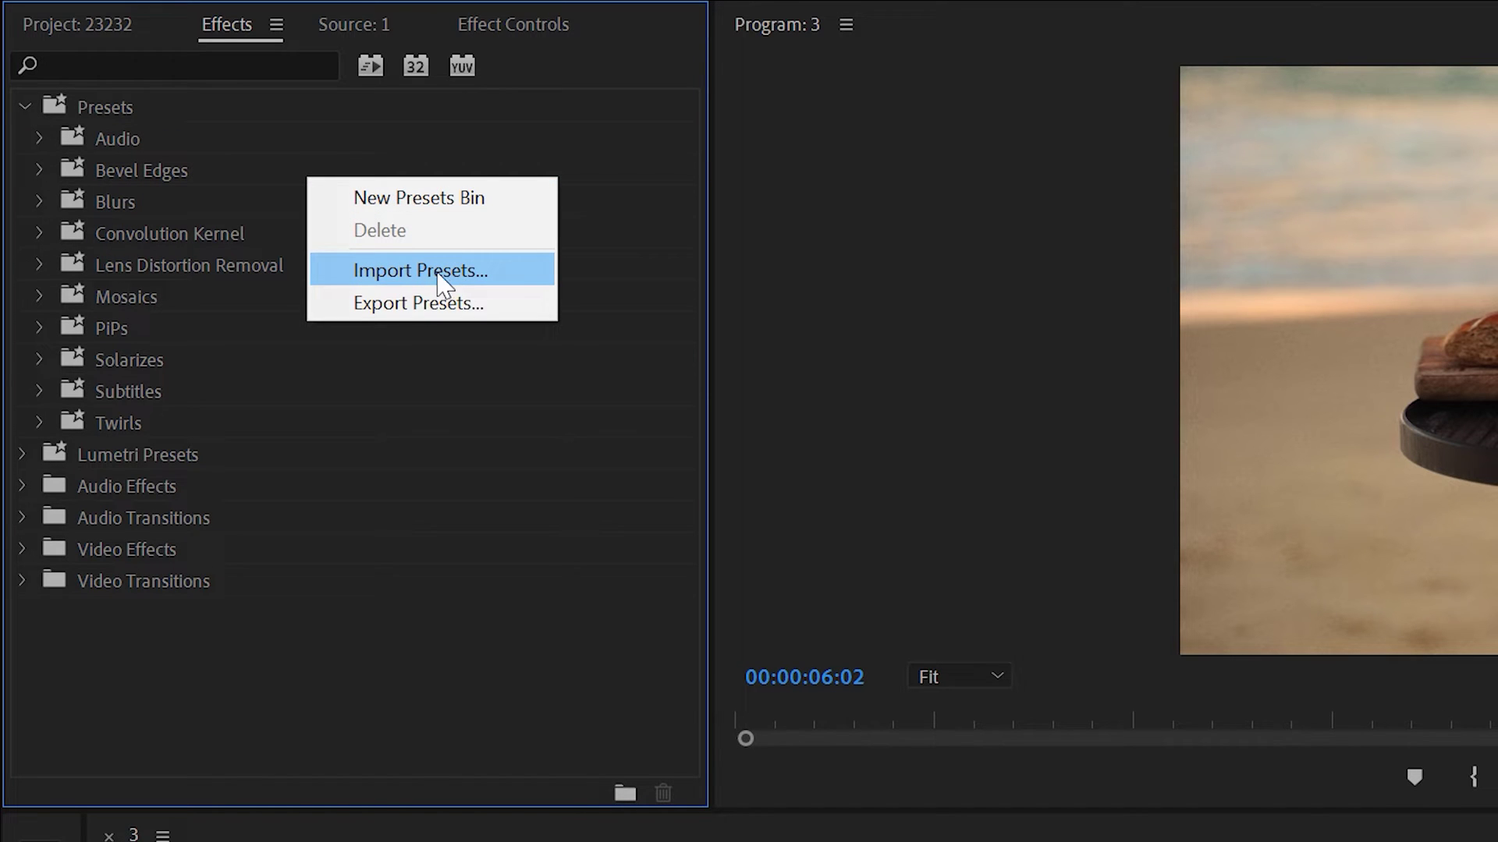
left_click(502, 285)
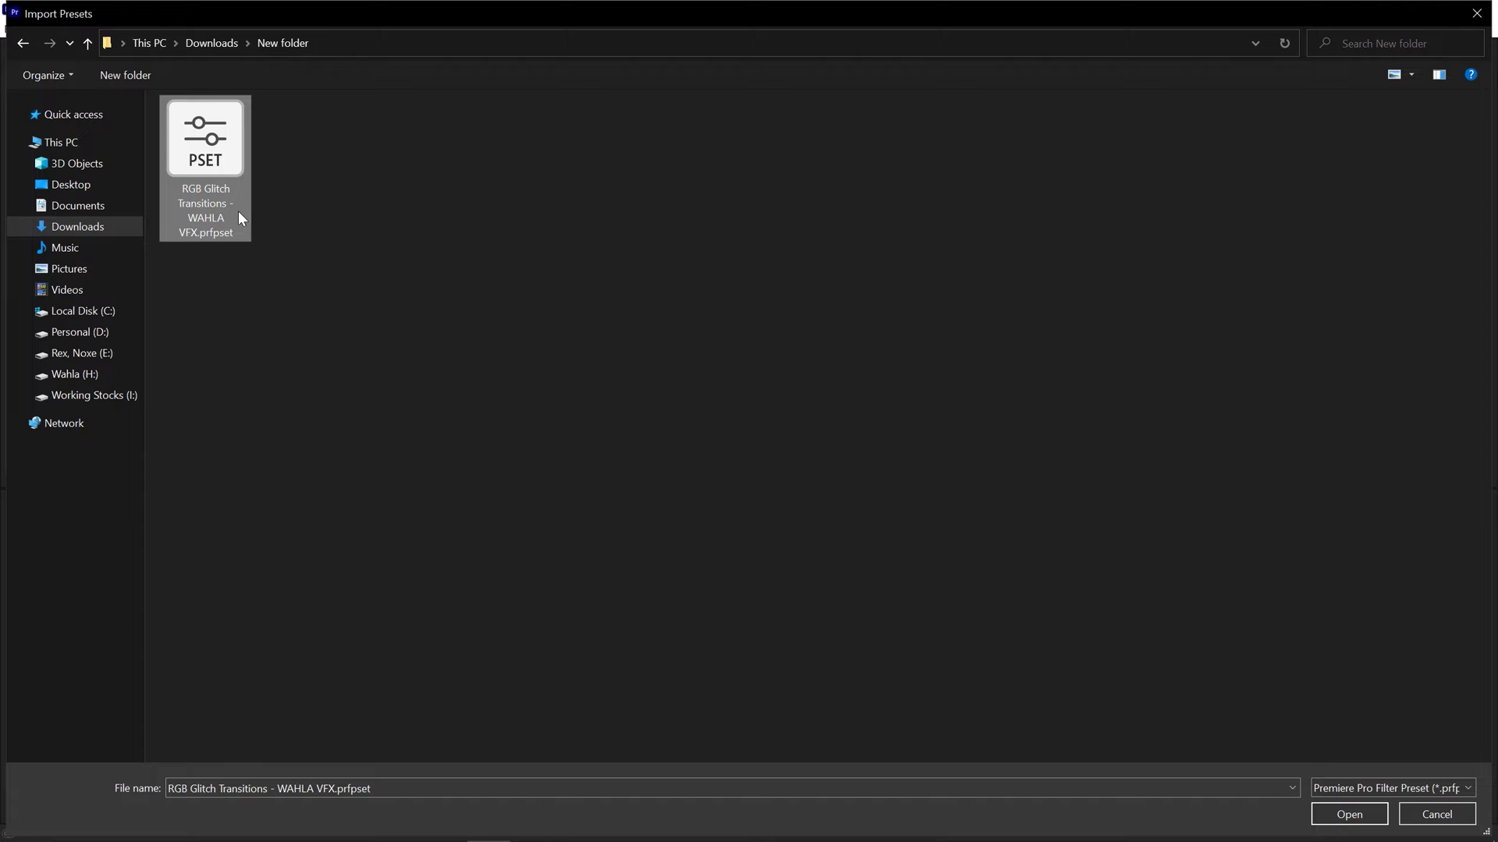
left_click(1351, 815)
left_click(42, 387)
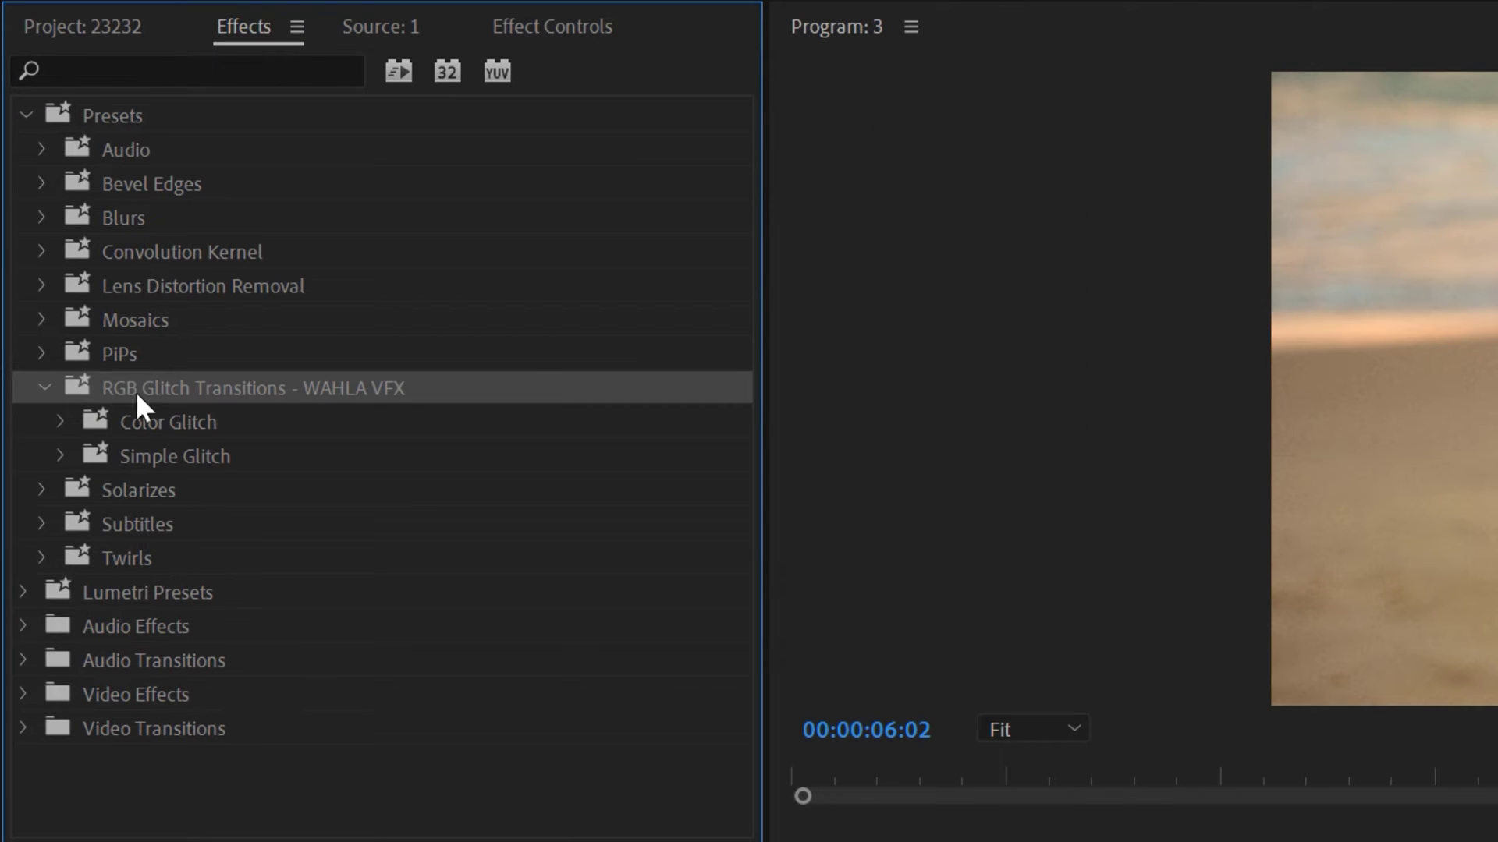
Expand the Color Glitch and Simple Glitch preset folders to browse their presets.
key("Down")
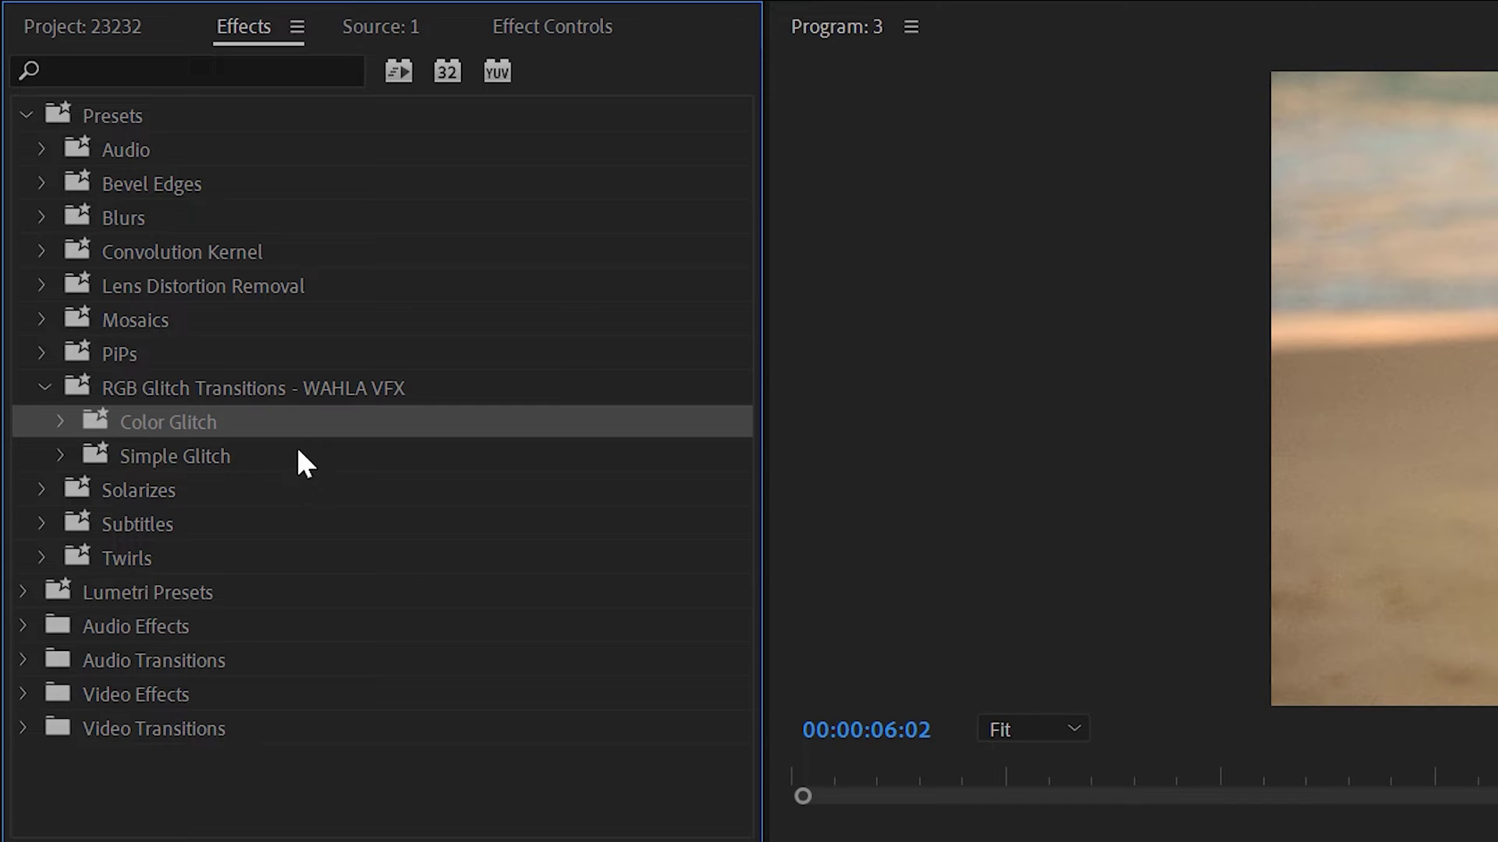
left_click(59, 422)
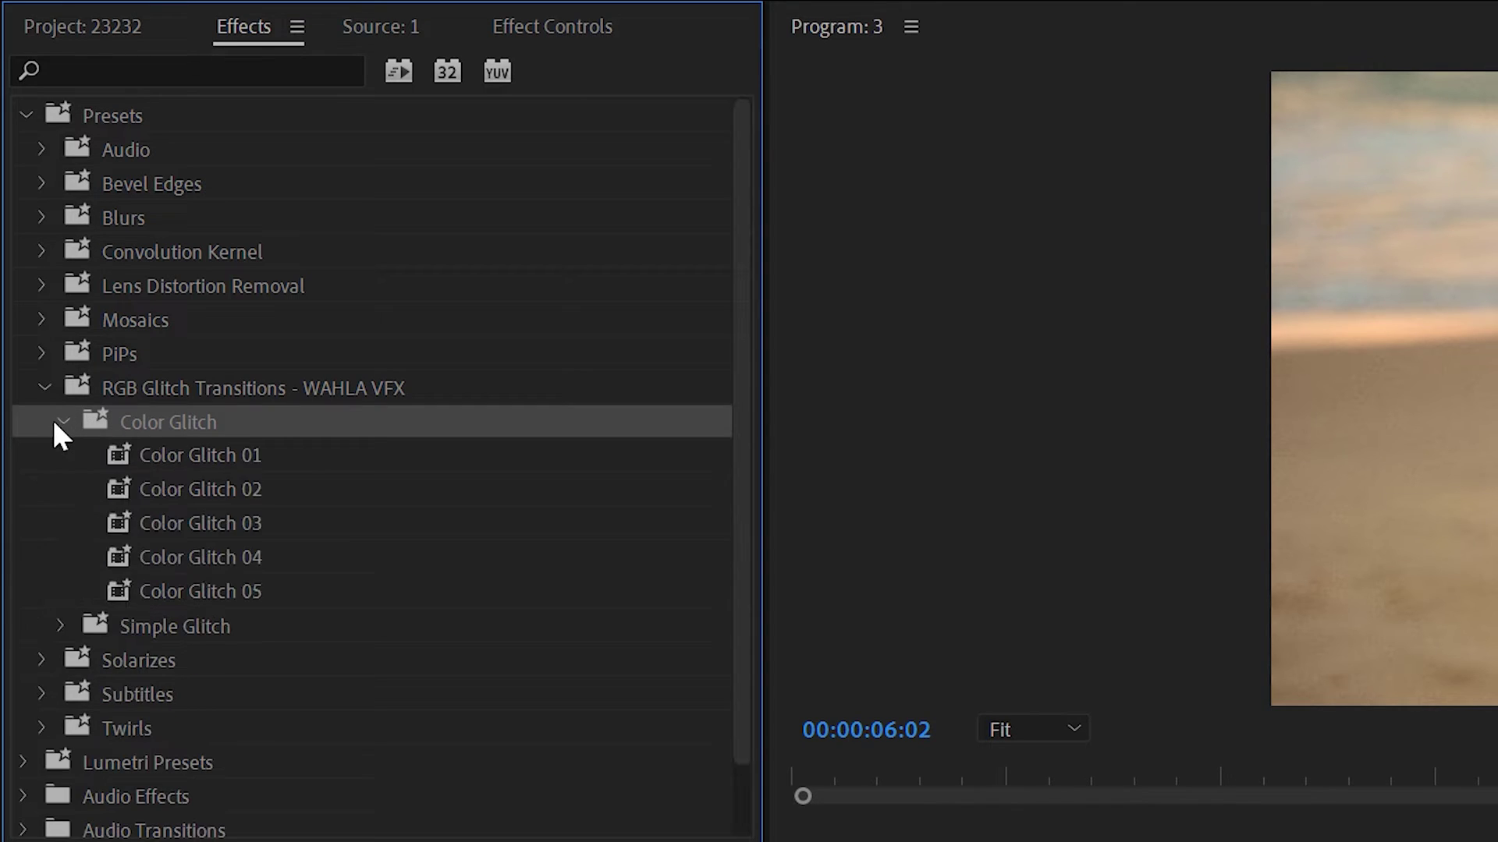
left_click(331, 462)
left_click(60, 626)
scroll(264, 581, "down", 1)
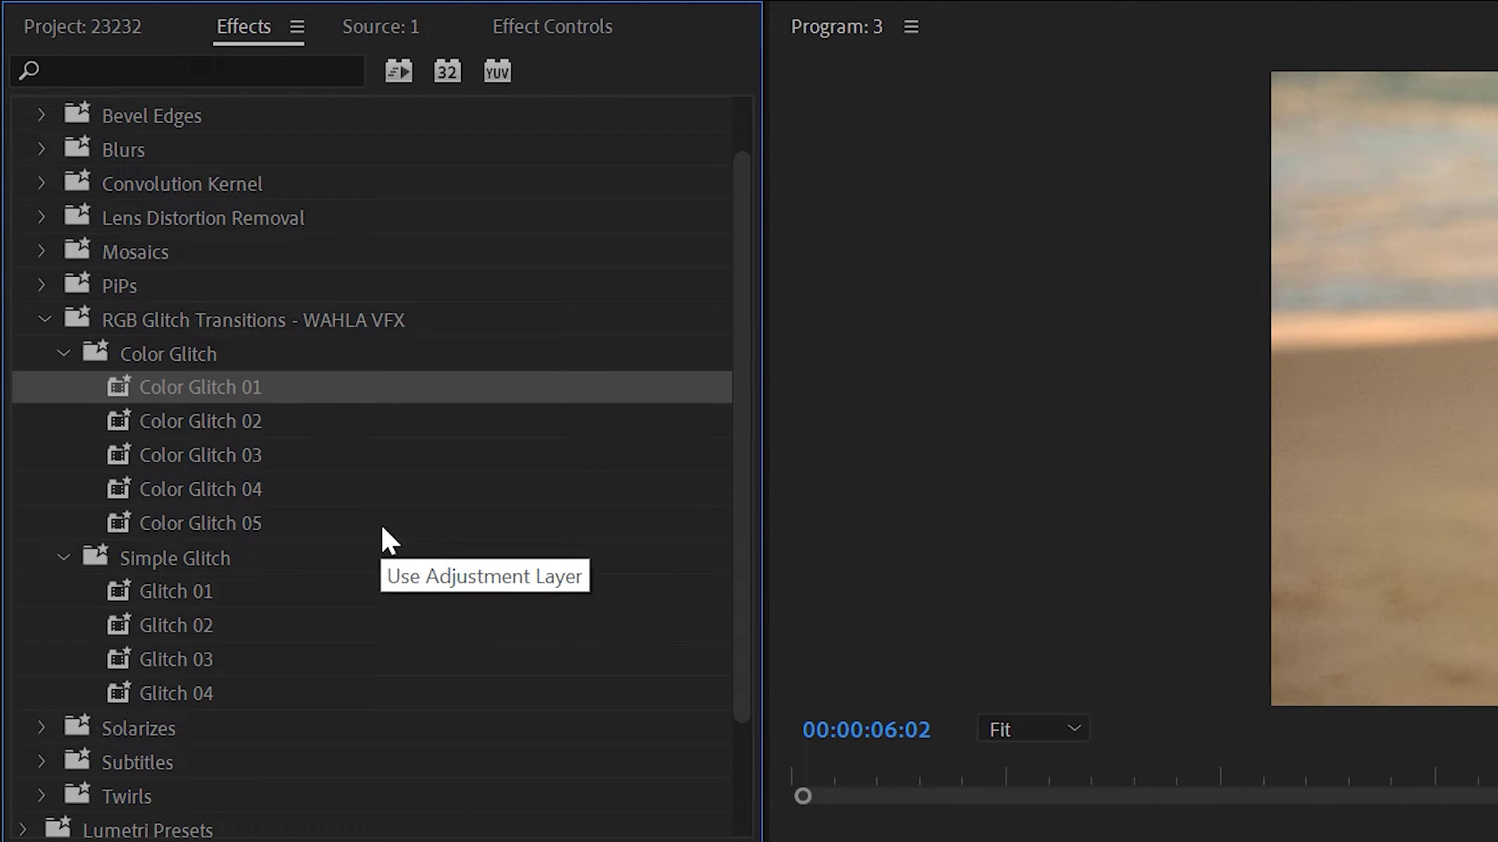
scroll(361, 521, "up", 2)
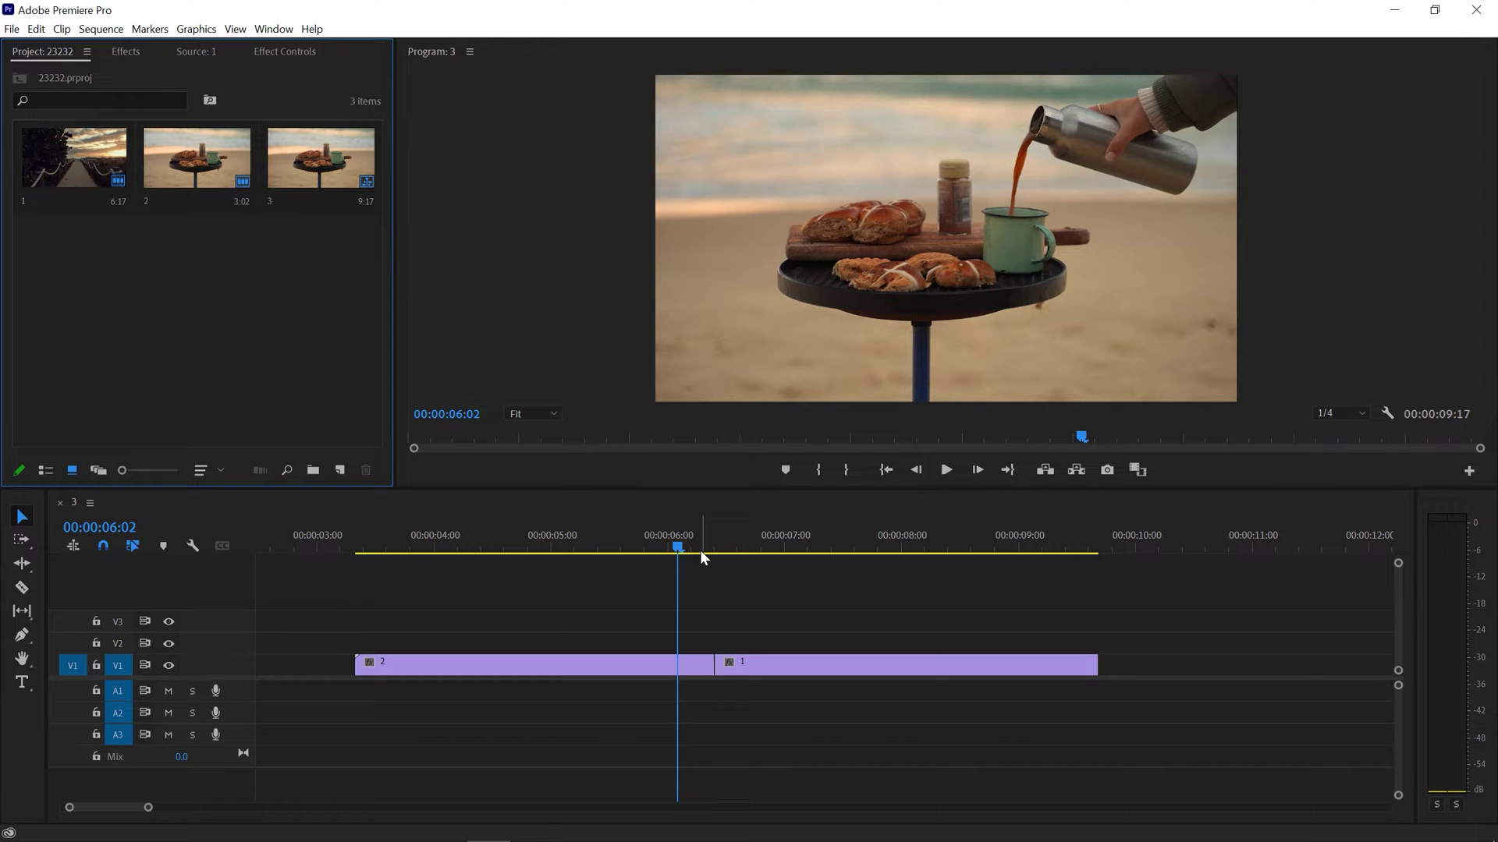
Create a new Adjustment Layer from the Project bin's New Item menu.
left_click(339, 471)
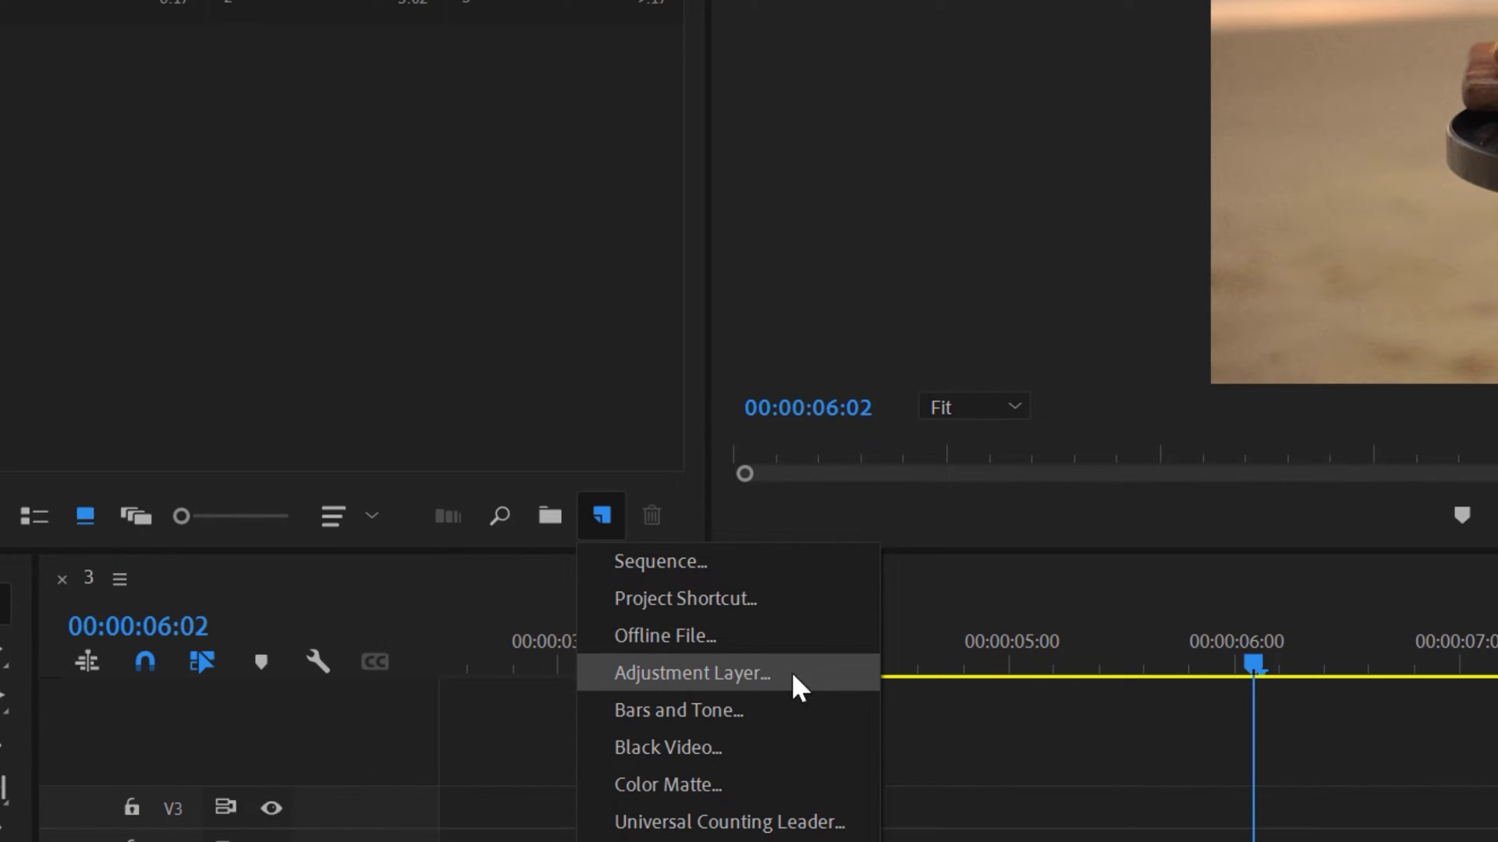
left_click(403, 220)
right_click(404, 221)
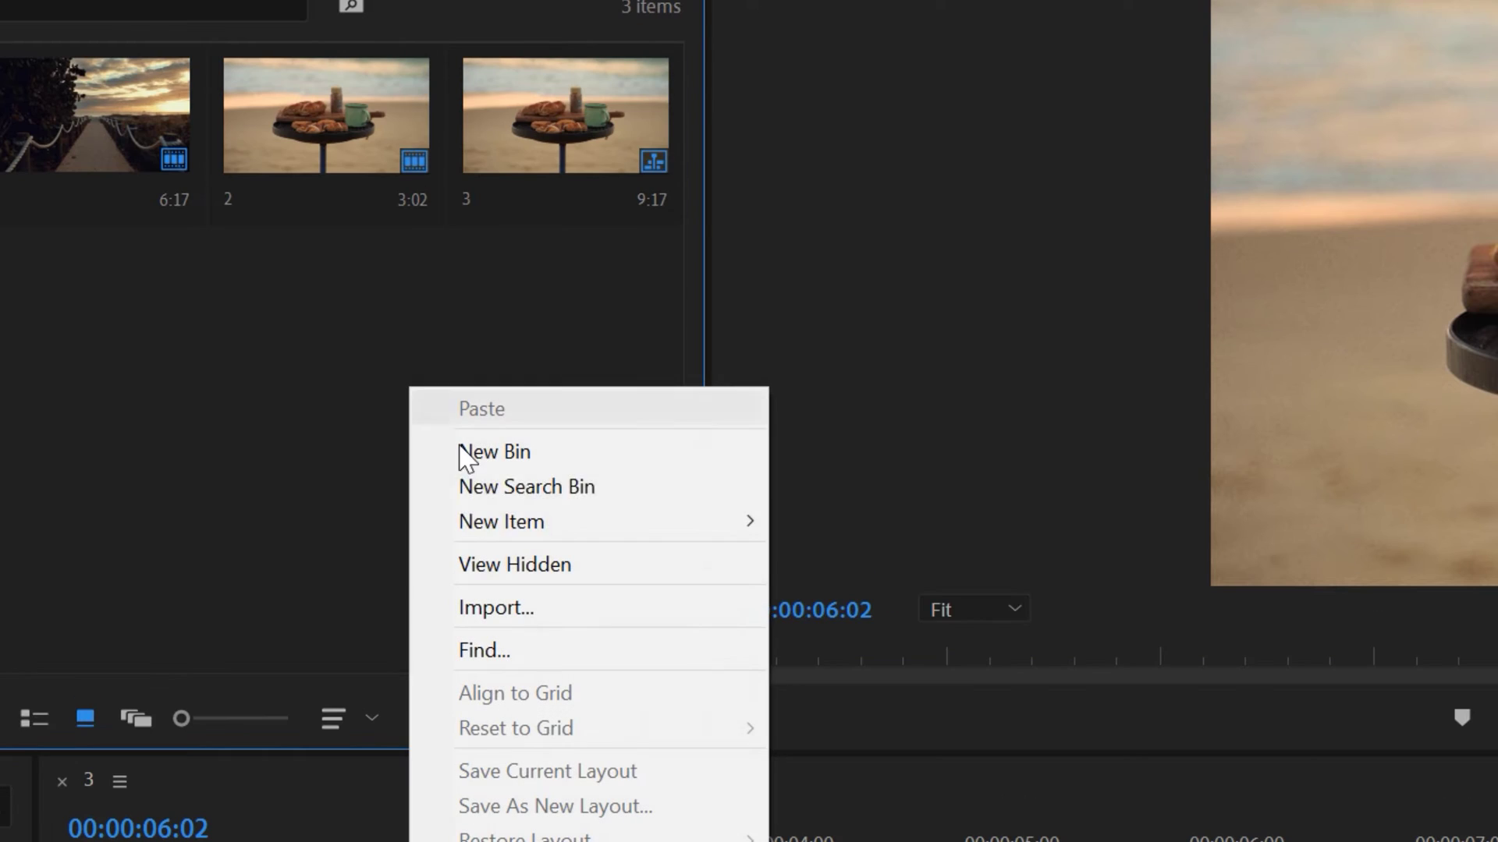
mouse_move(656, 319)
left_click(965, 476)
left_click(1437, 597)
Place the Adjustment Layer on V2 over the edit point and trim both ends around the cut.
left_click_drag(74, 254, 551, 644)
left_click_drag(732, 643, 724, 635)
key("Down")
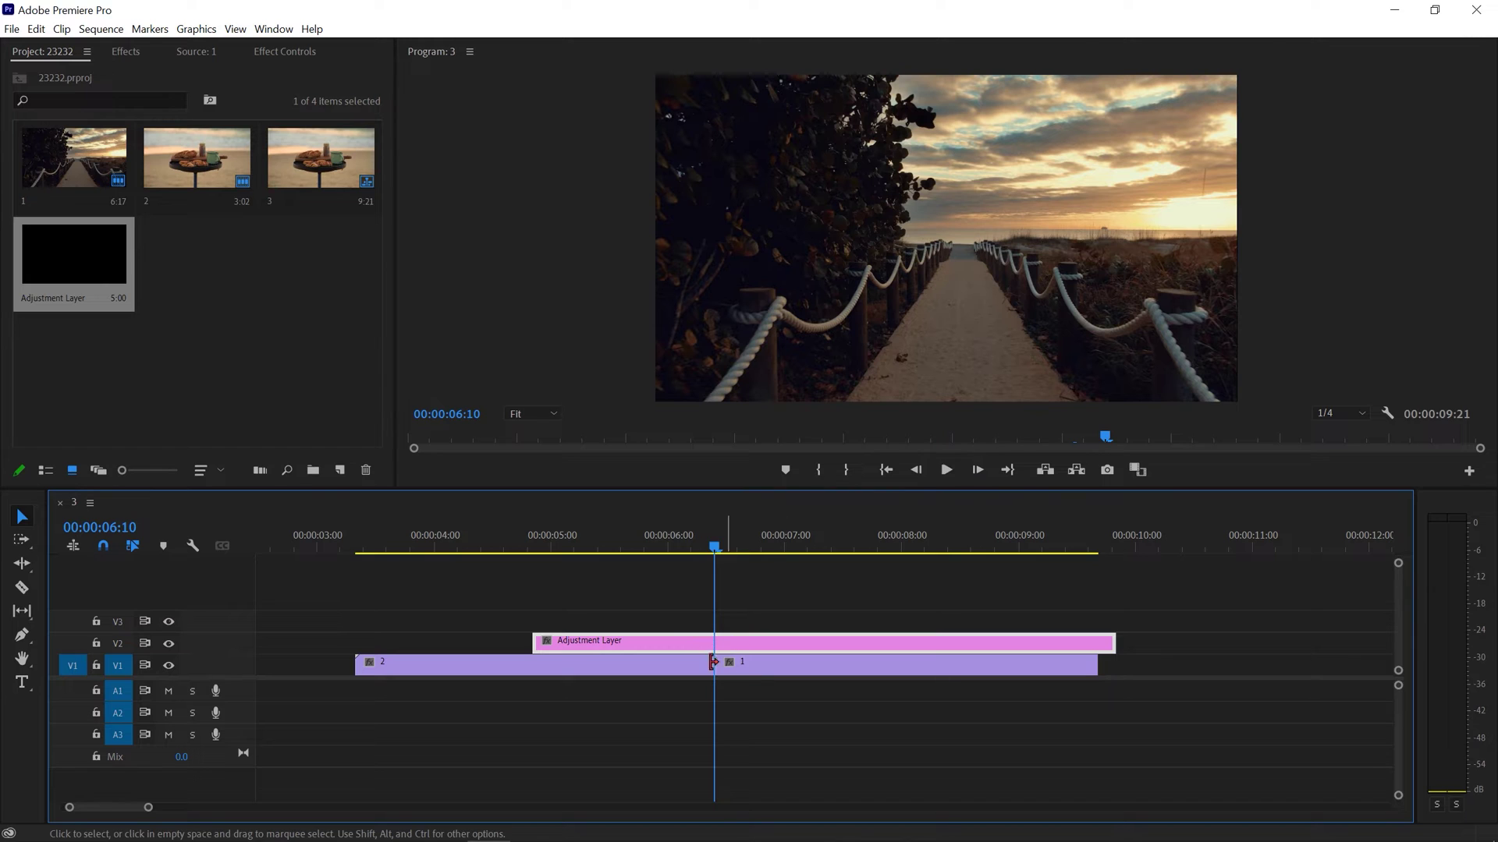
left_click_drag(1114, 642, 811, 641)
left_click_drag(536, 641, 626, 639)
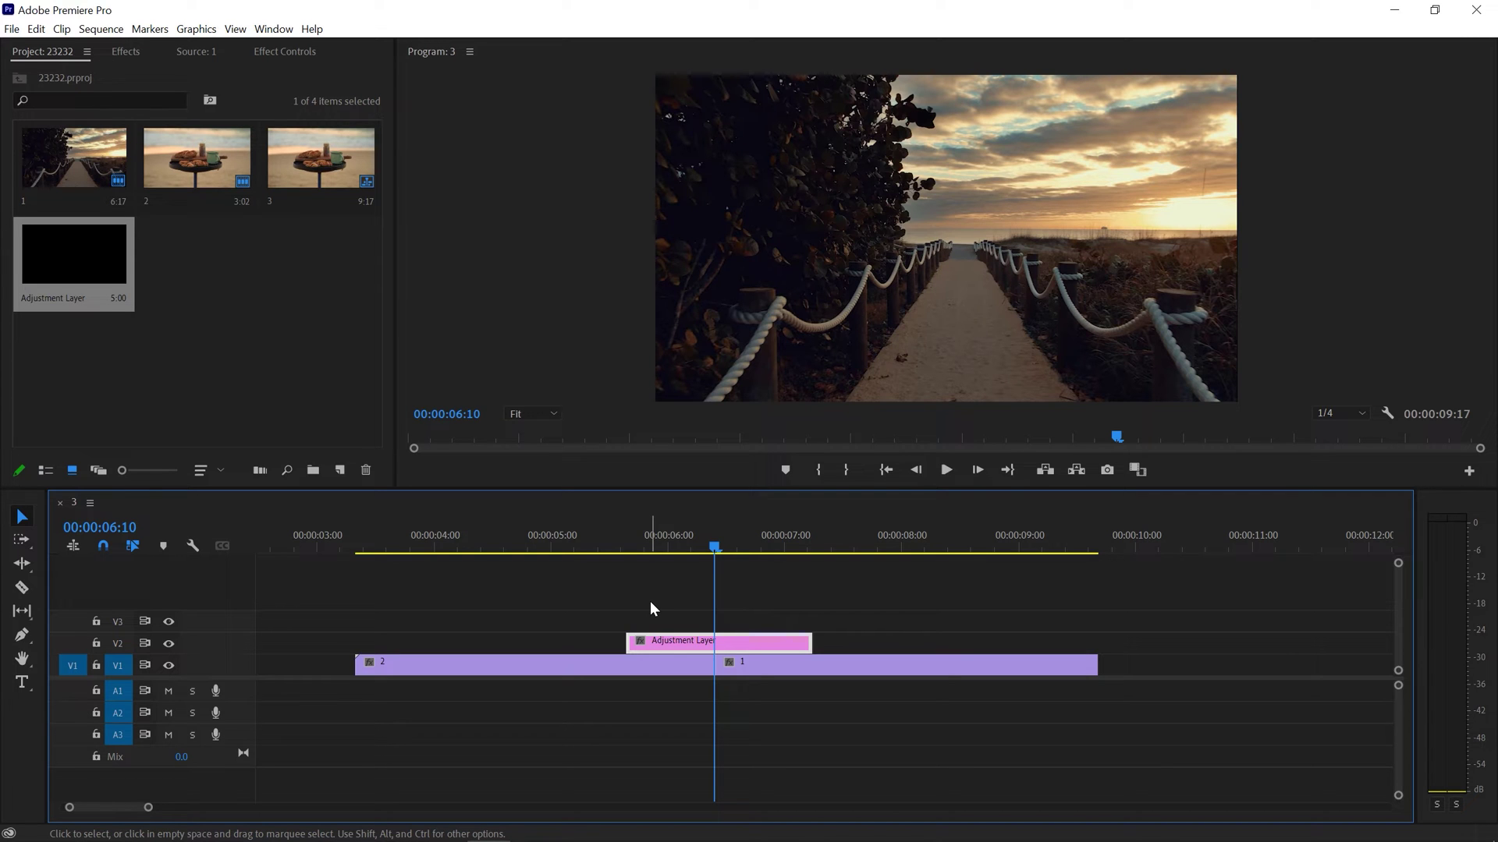
Split the adjustment layer ten frames after the cut at 06:20 and delete the right piece.
key("equal")
key("equal")
key("equal")
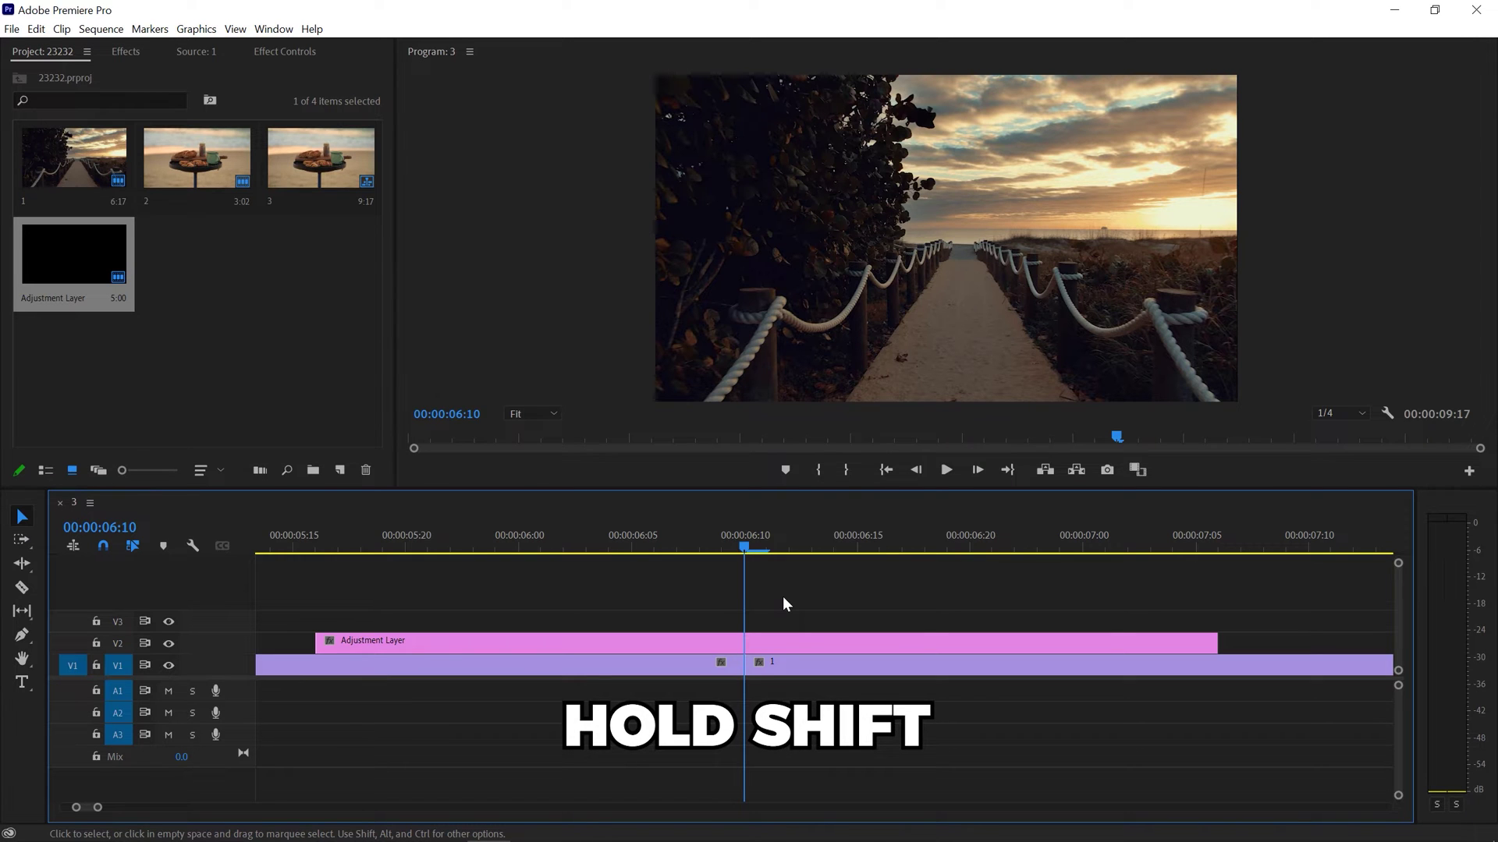
key("shift+Right")
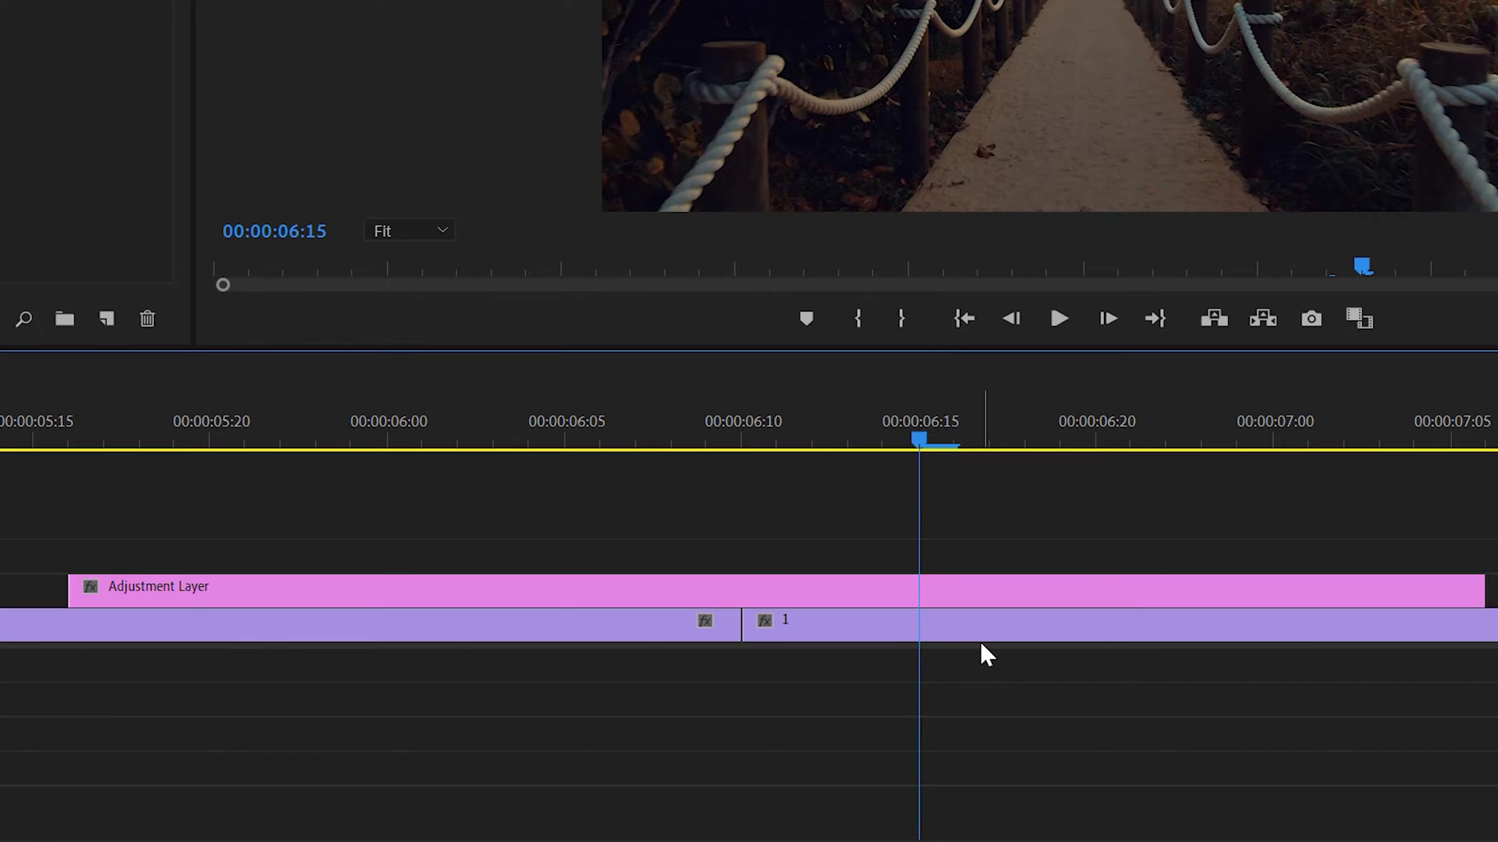
key("shift+Right")
left_click(1158, 604)
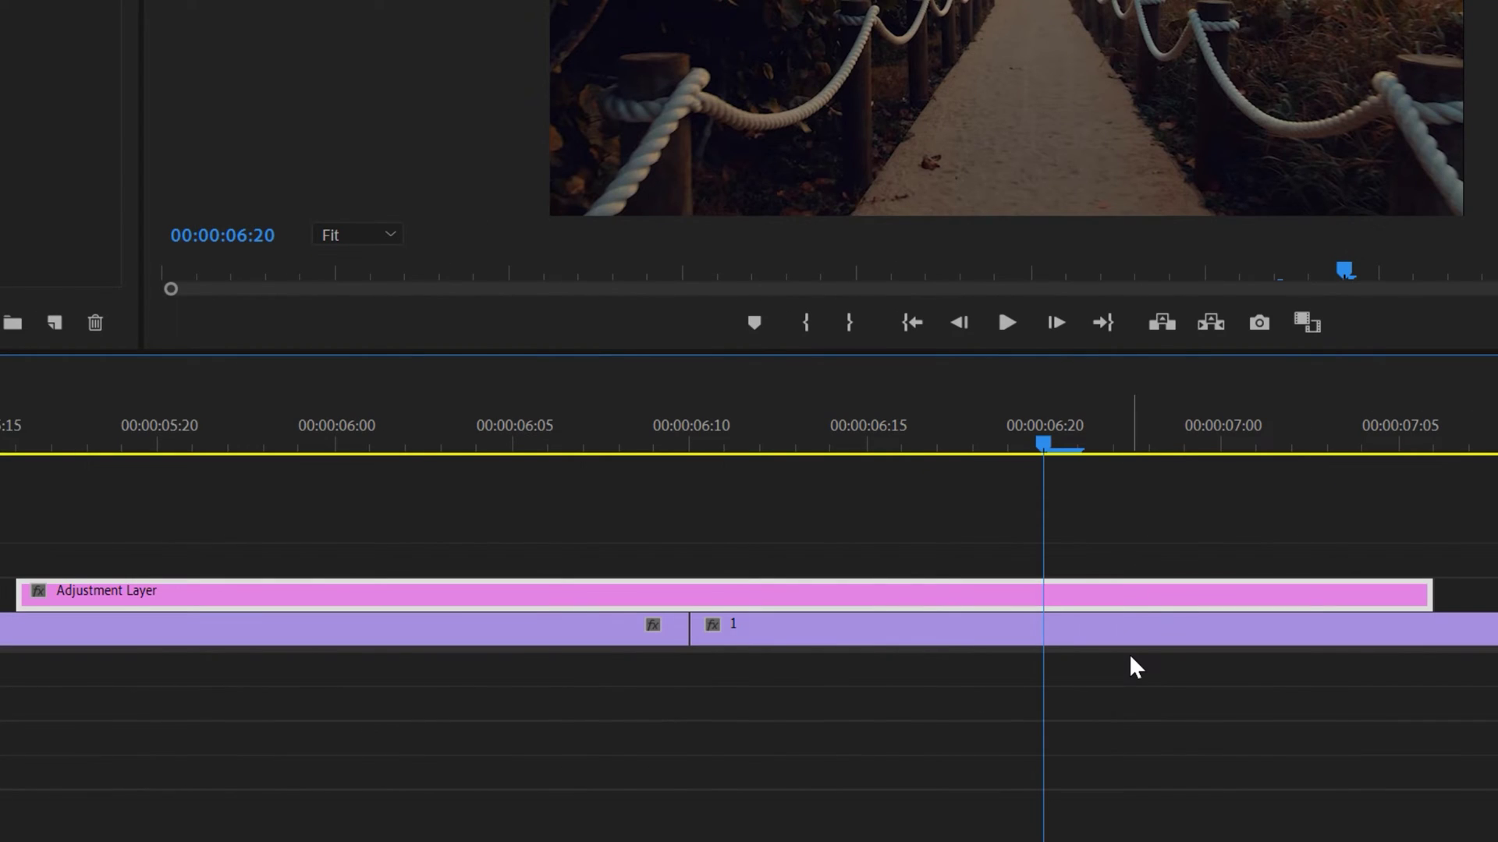
key("ctrl+k")
left_click(1098, 593)
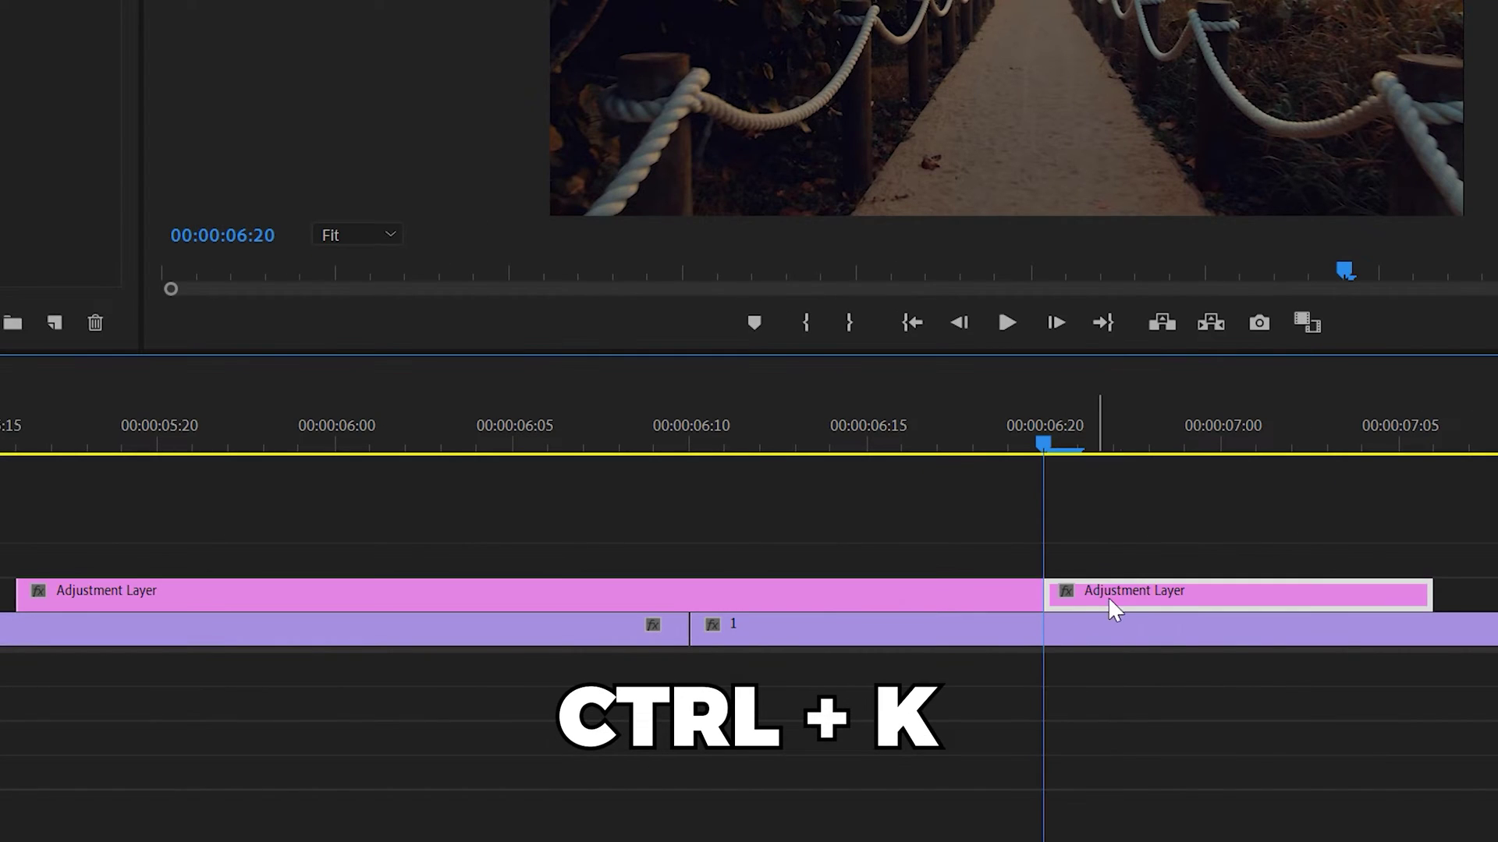
key("Delete")
Split the adjustment layer at 06:00, ten frames before the cut, and delete the left piece.
key("Up")
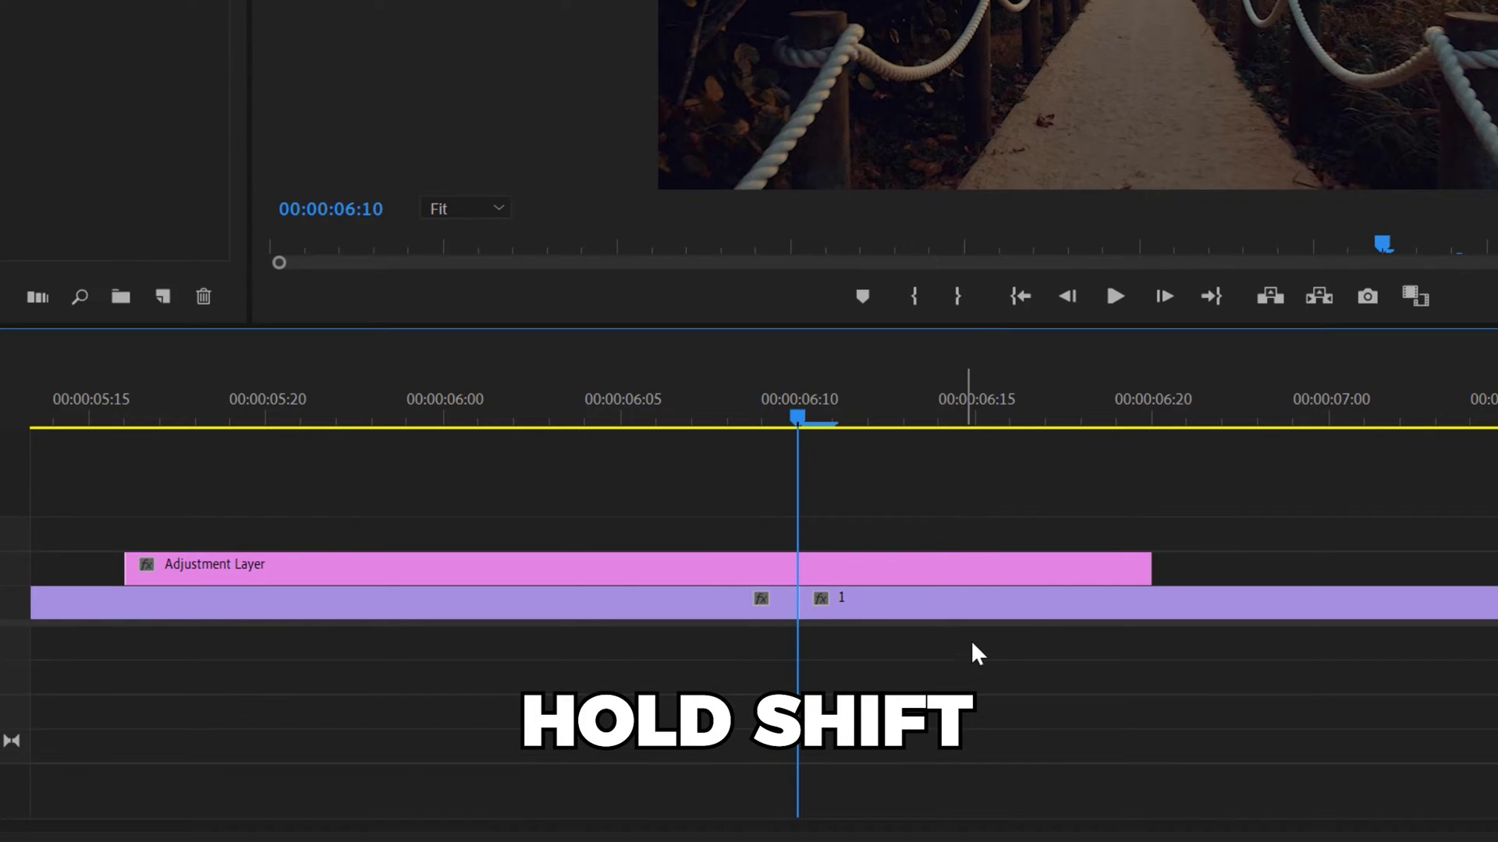
key("shift+Left")
key("shift+Left")
left_click(582, 577)
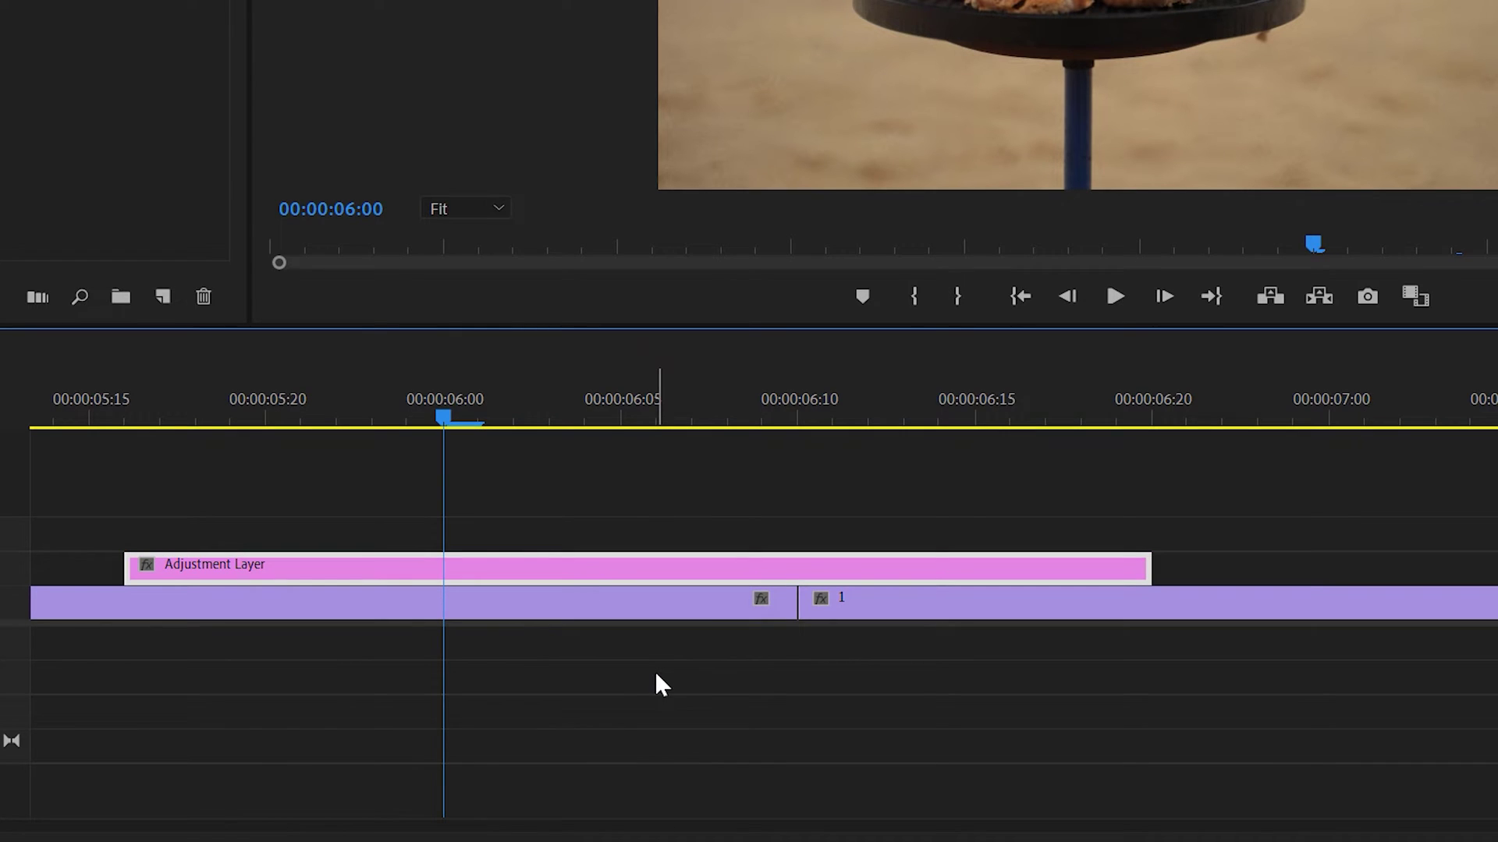
key("ctrl+k")
left_click(390, 577)
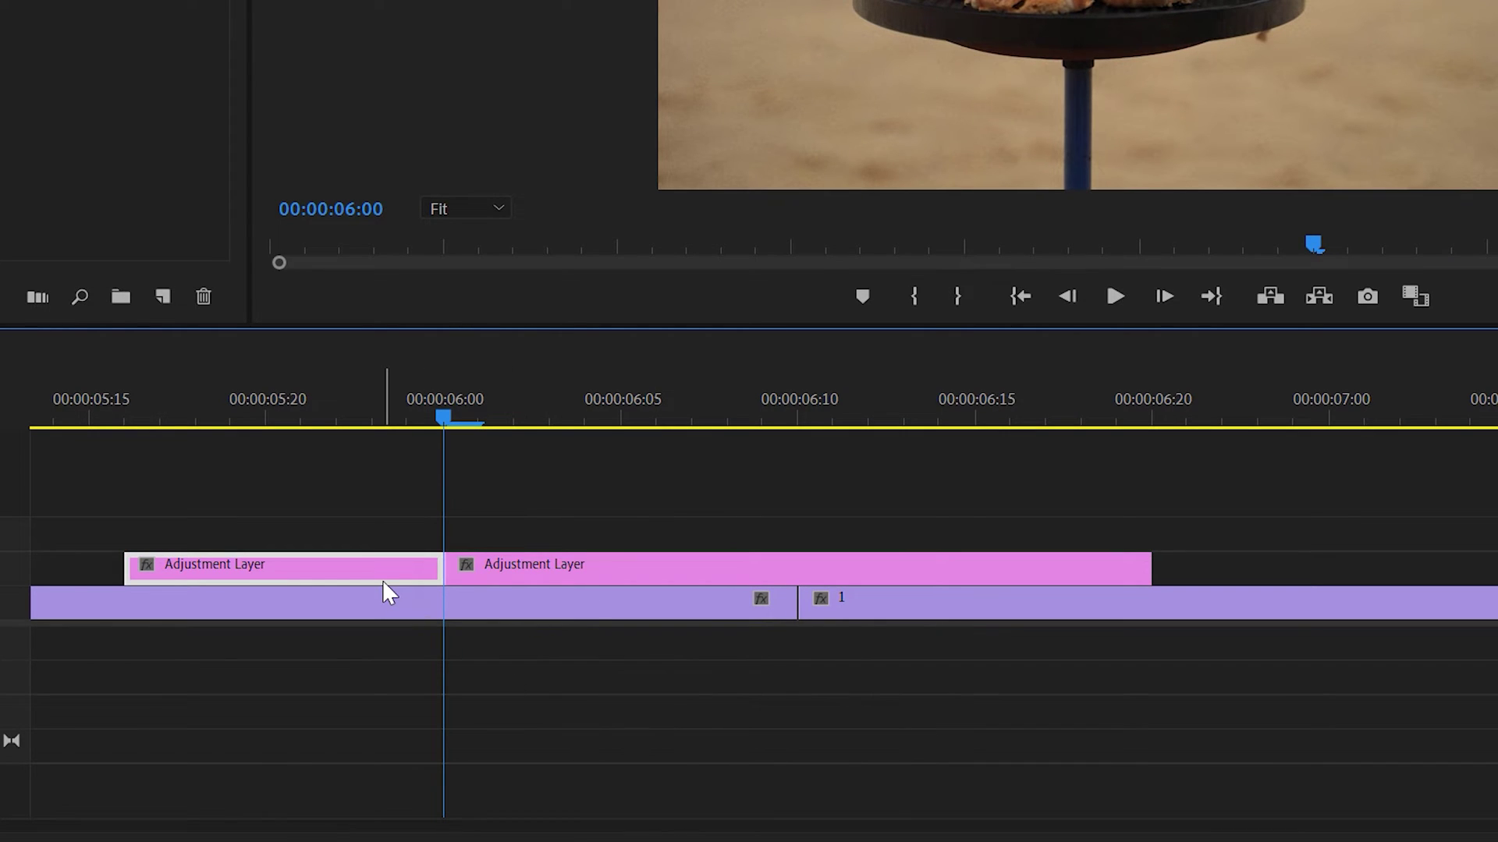
key("Delete")
left_click_drag(759, 428, 993, 517)
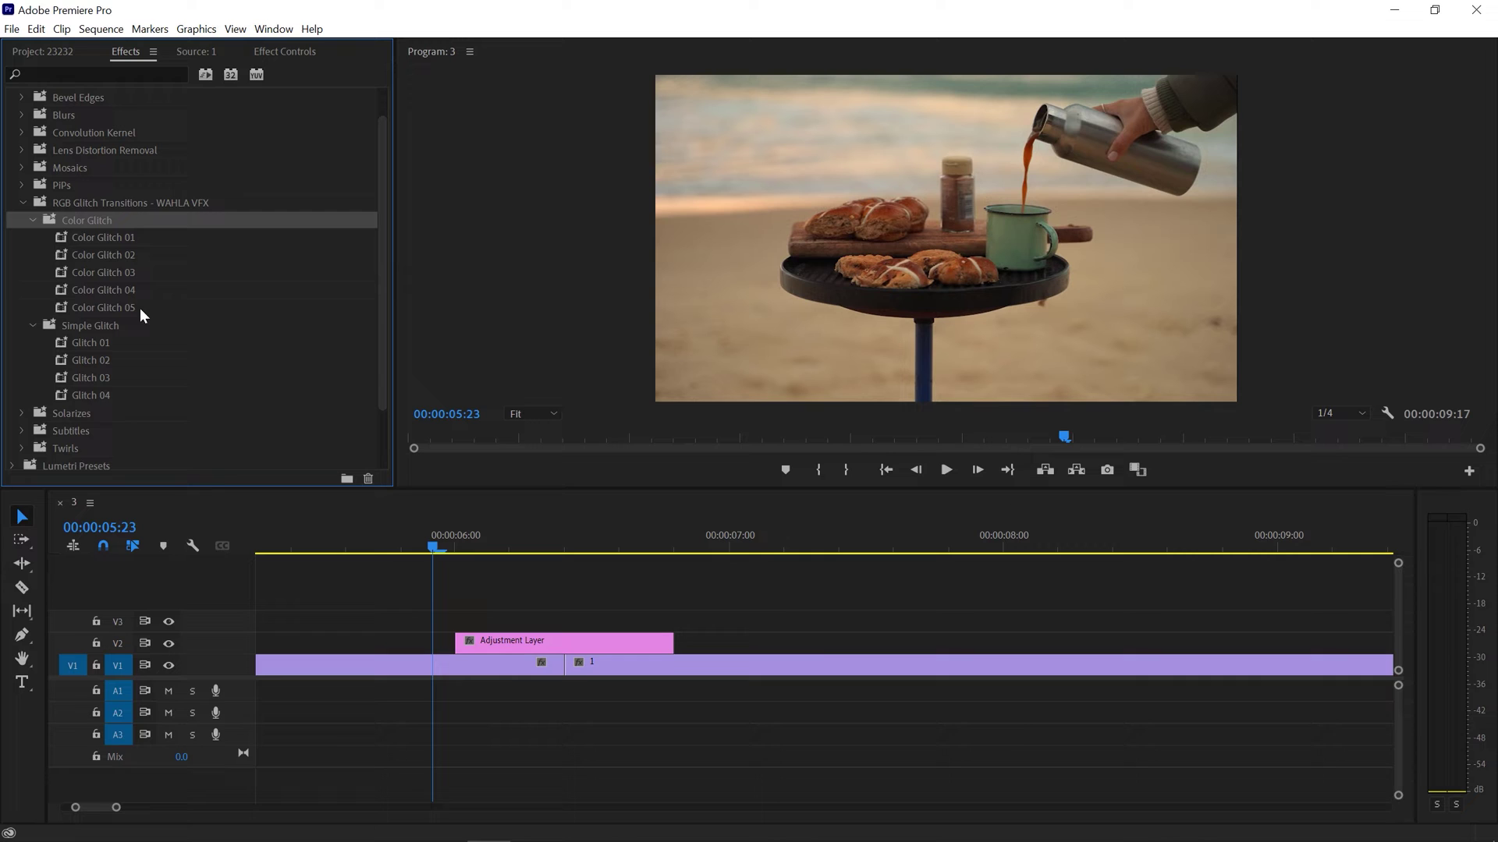
Apply Color Glitch 04 to the adjustment layer and mark In at 06:00, Out at 06:24.
left_click(132, 295)
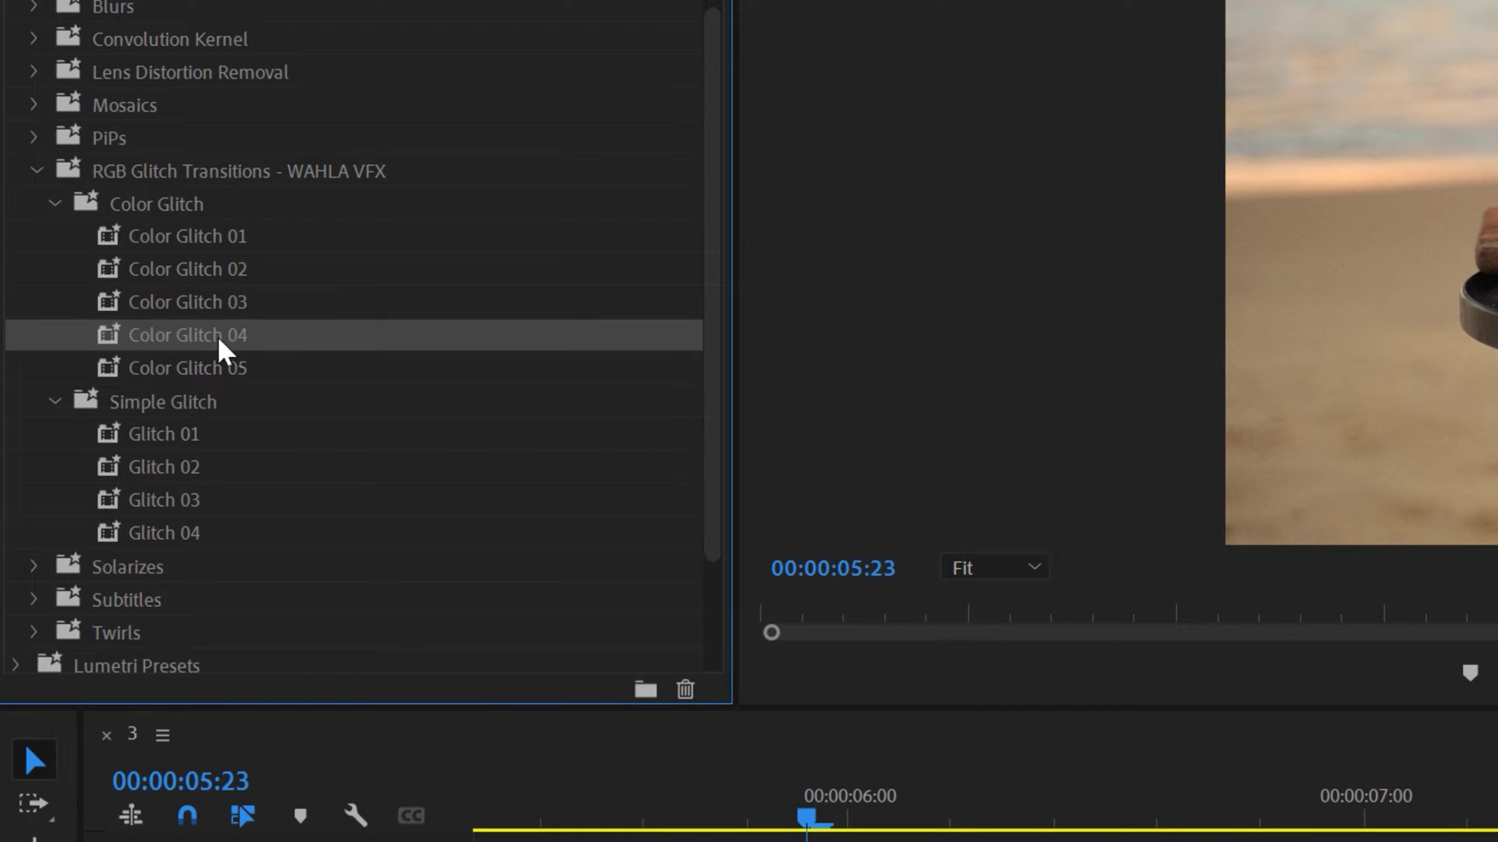
left_click_drag(217, 336, 1007, 841)
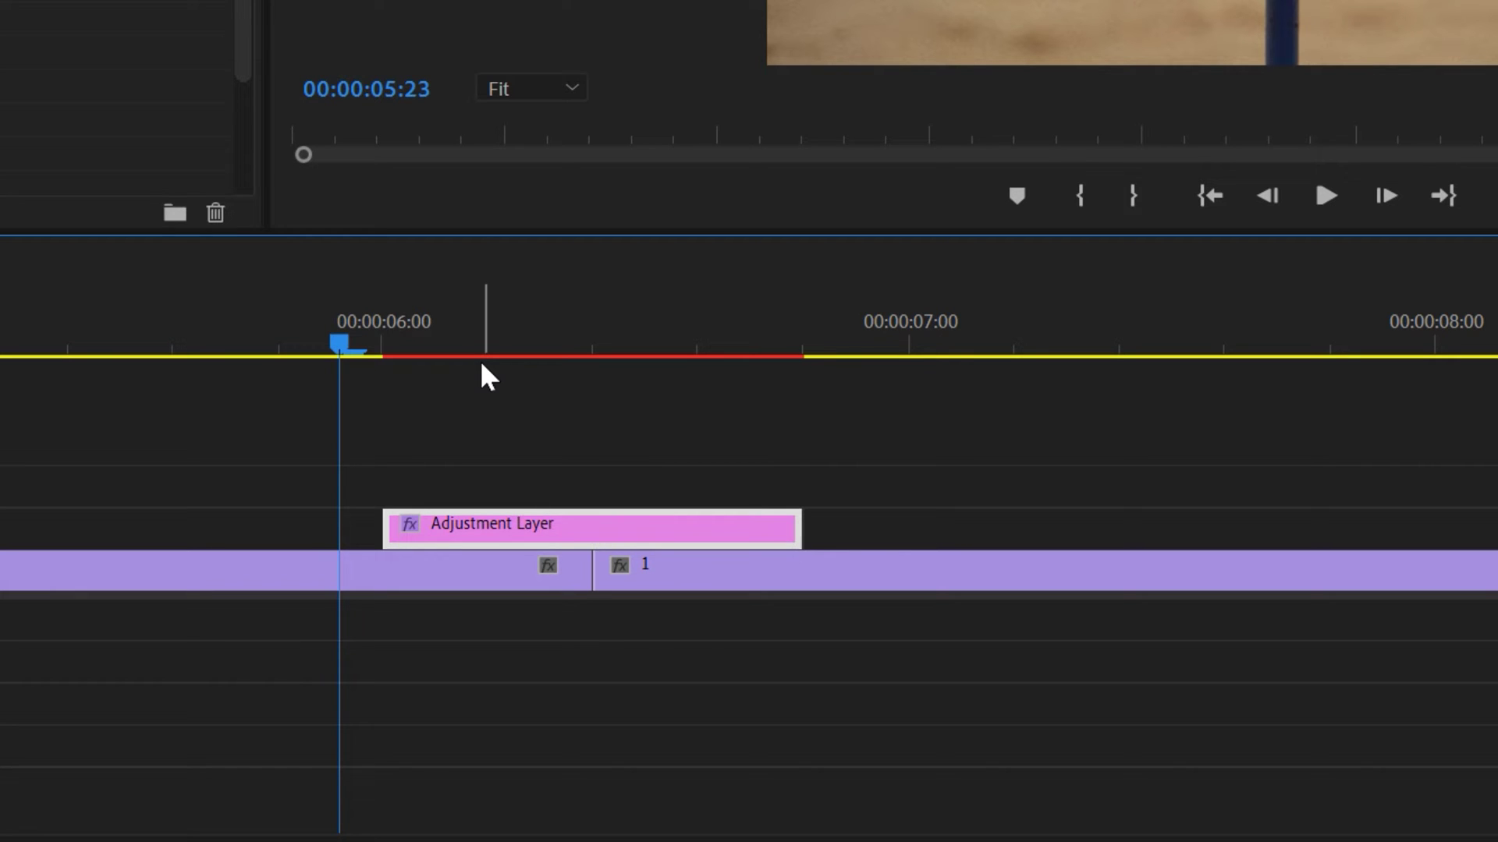
left_click(1080, 197)
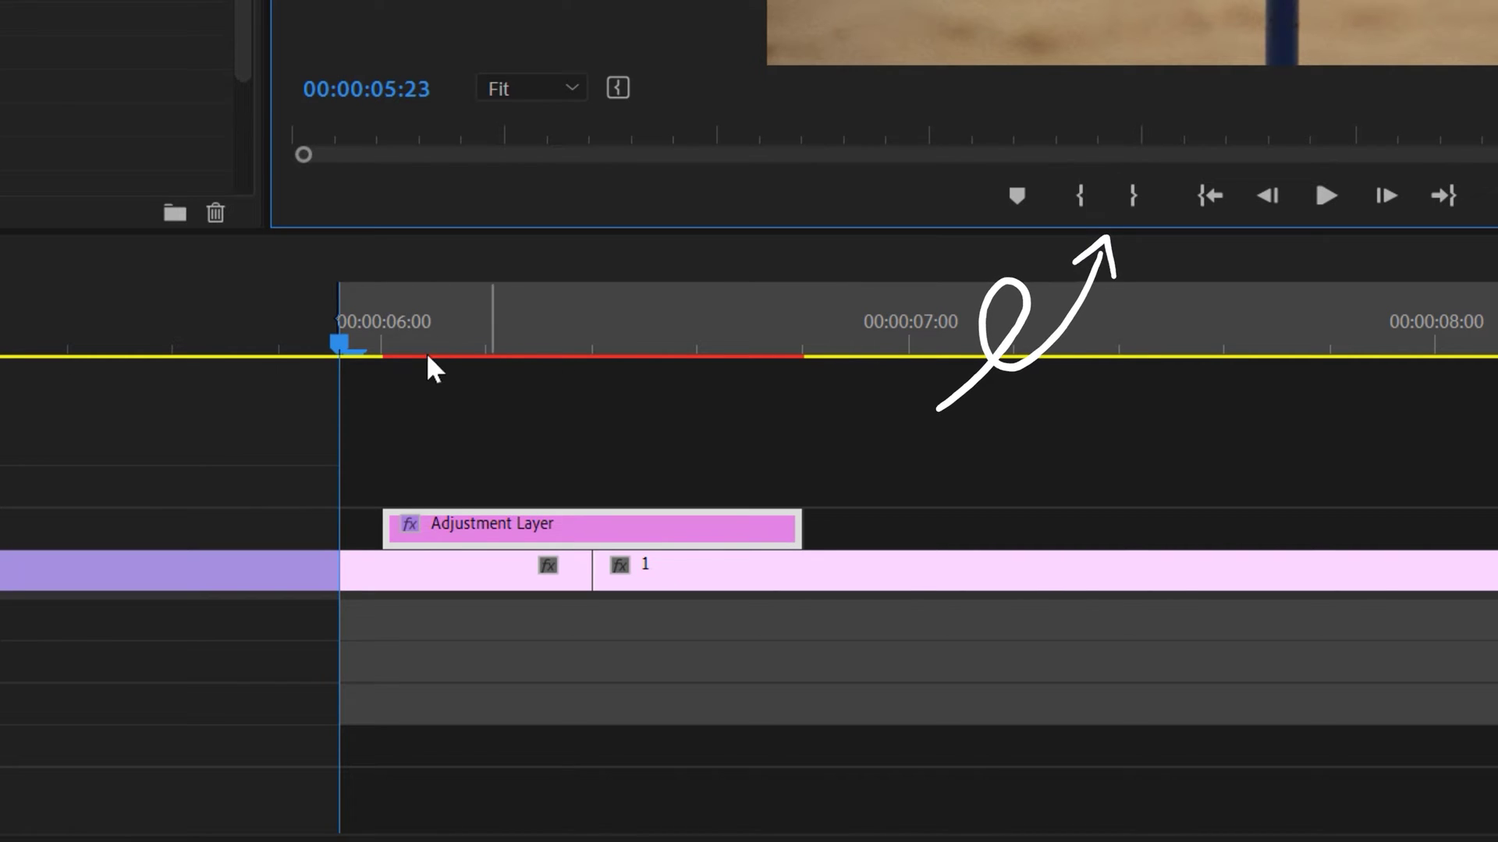
left_click(886, 335)
left_click(1133, 197)
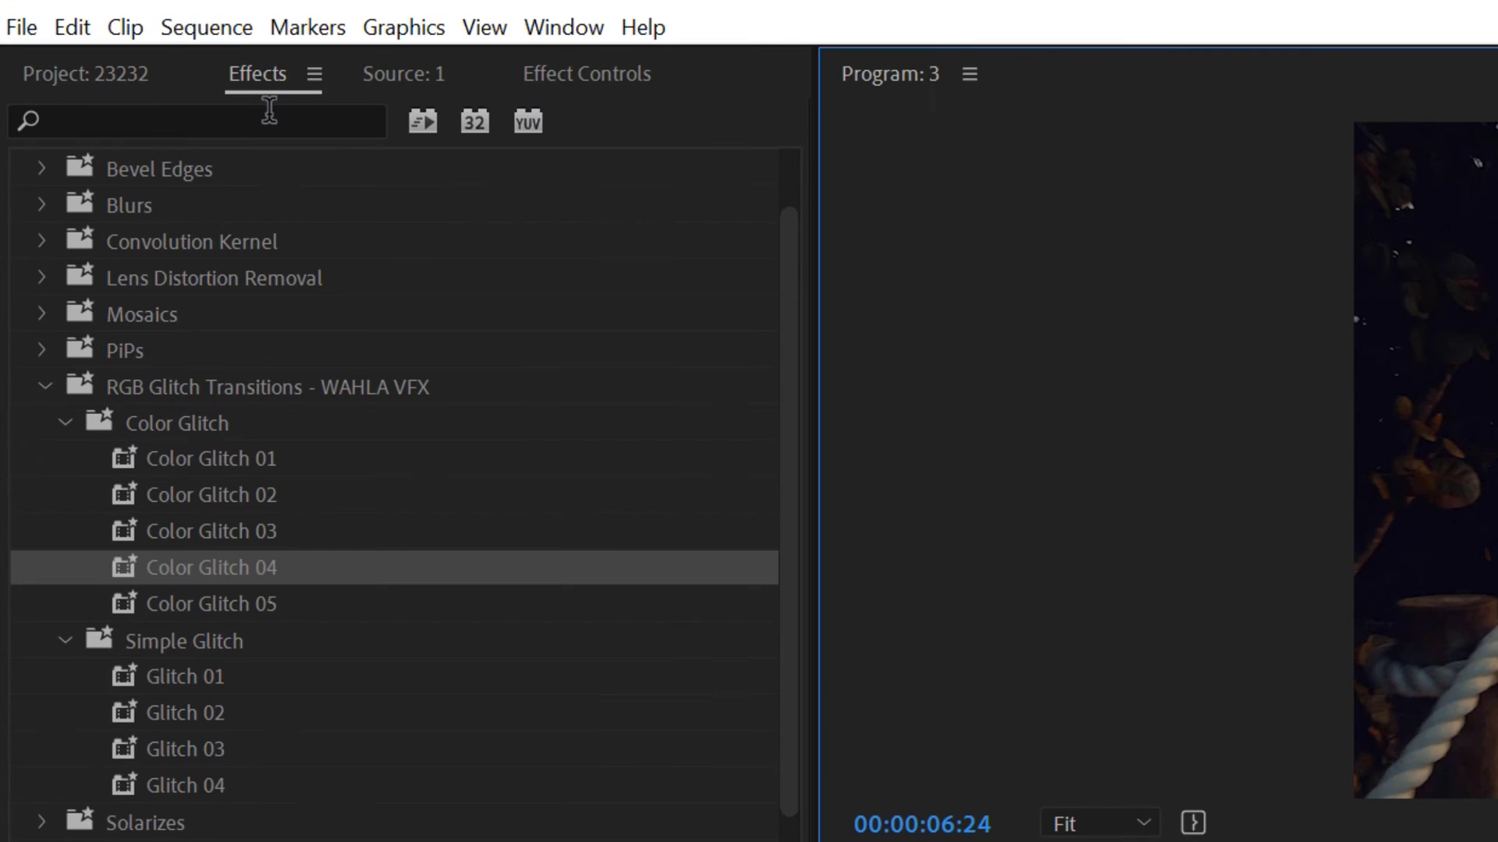
Render effects In to Out for the marked range, then move the playhead before the cut.
left_click(101, 29)
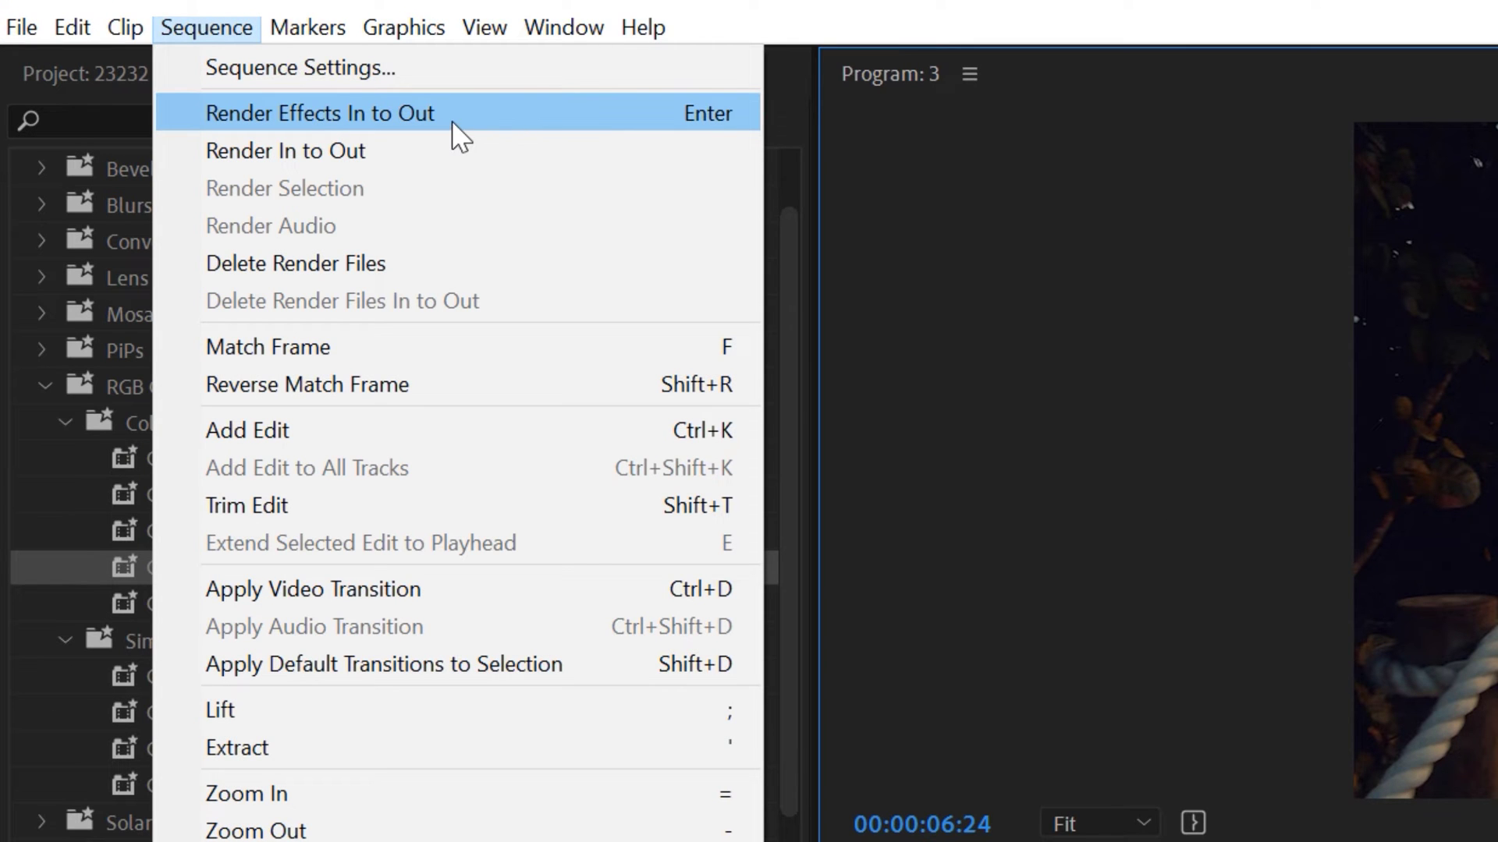
left_click(481, 120)
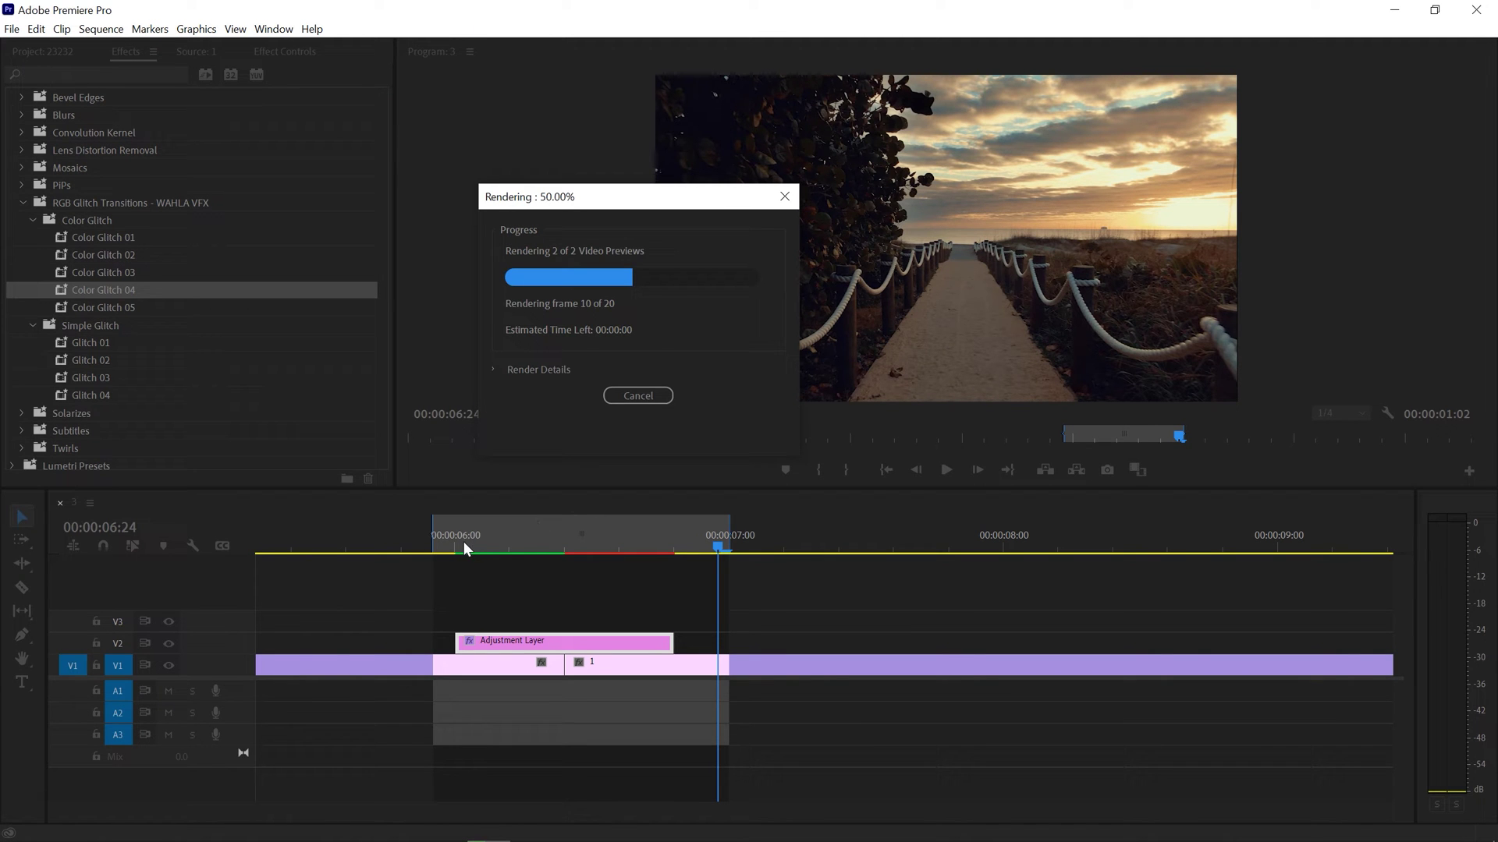
left_click_drag(444, 544, 443, 551)
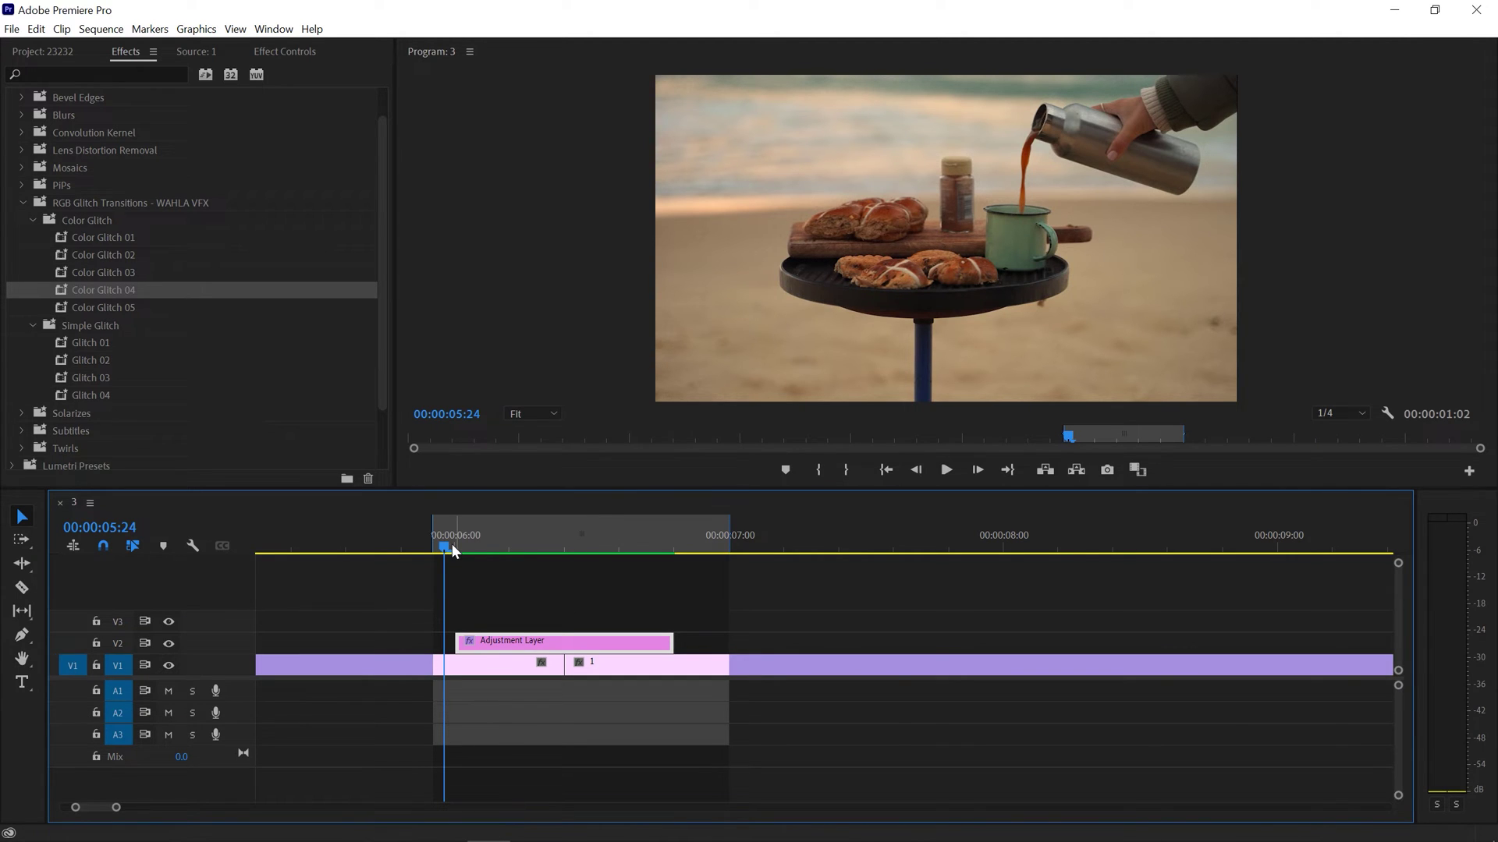
Preview the Color Glitch 04 transition full screen, then trim the layer's end to 06:19.
key("grave")
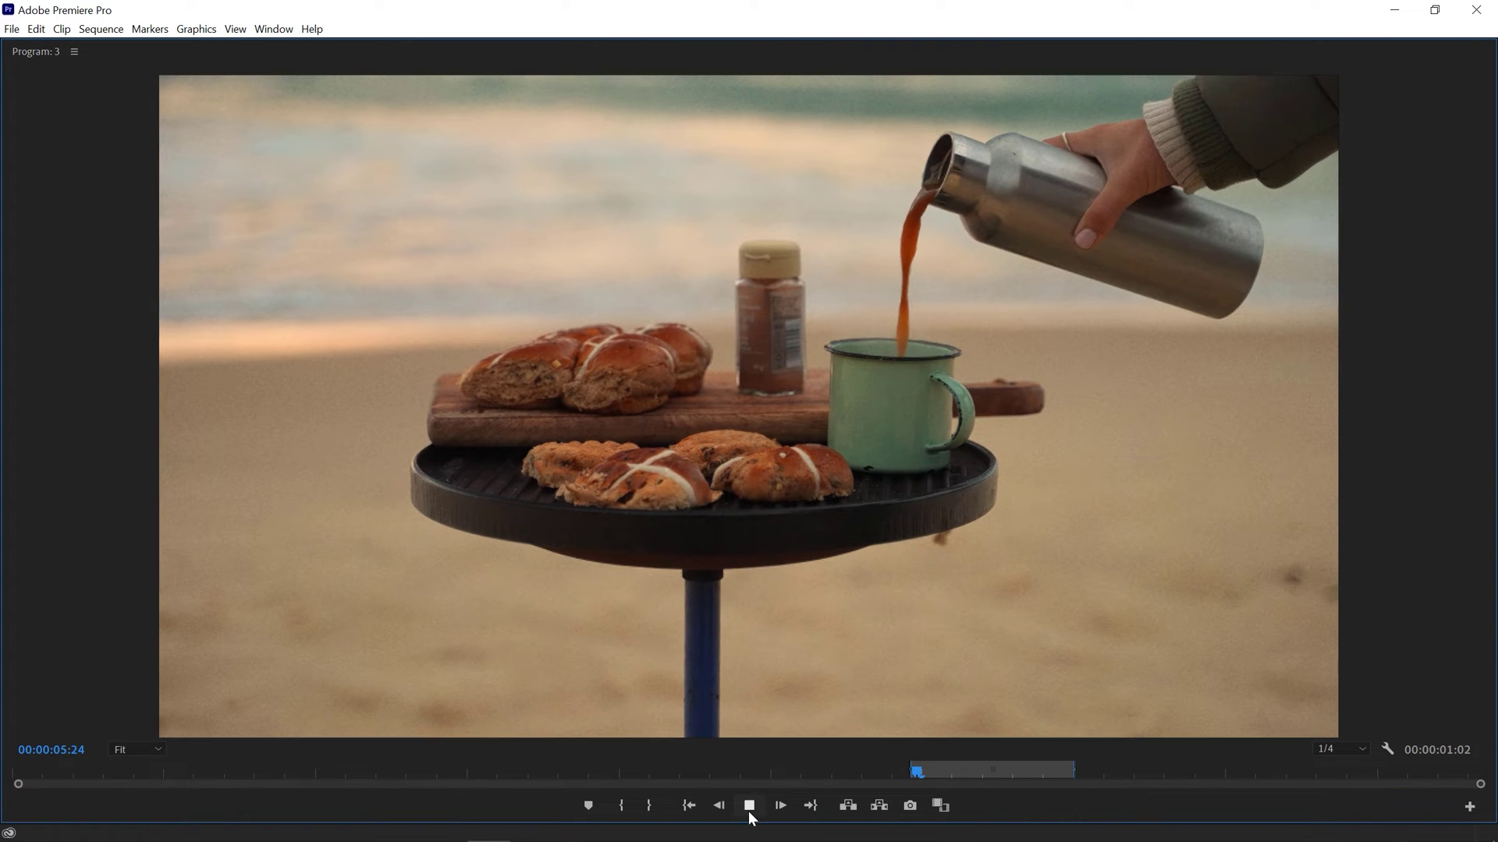
left_click(749, 813)
key("space")
key("grave")
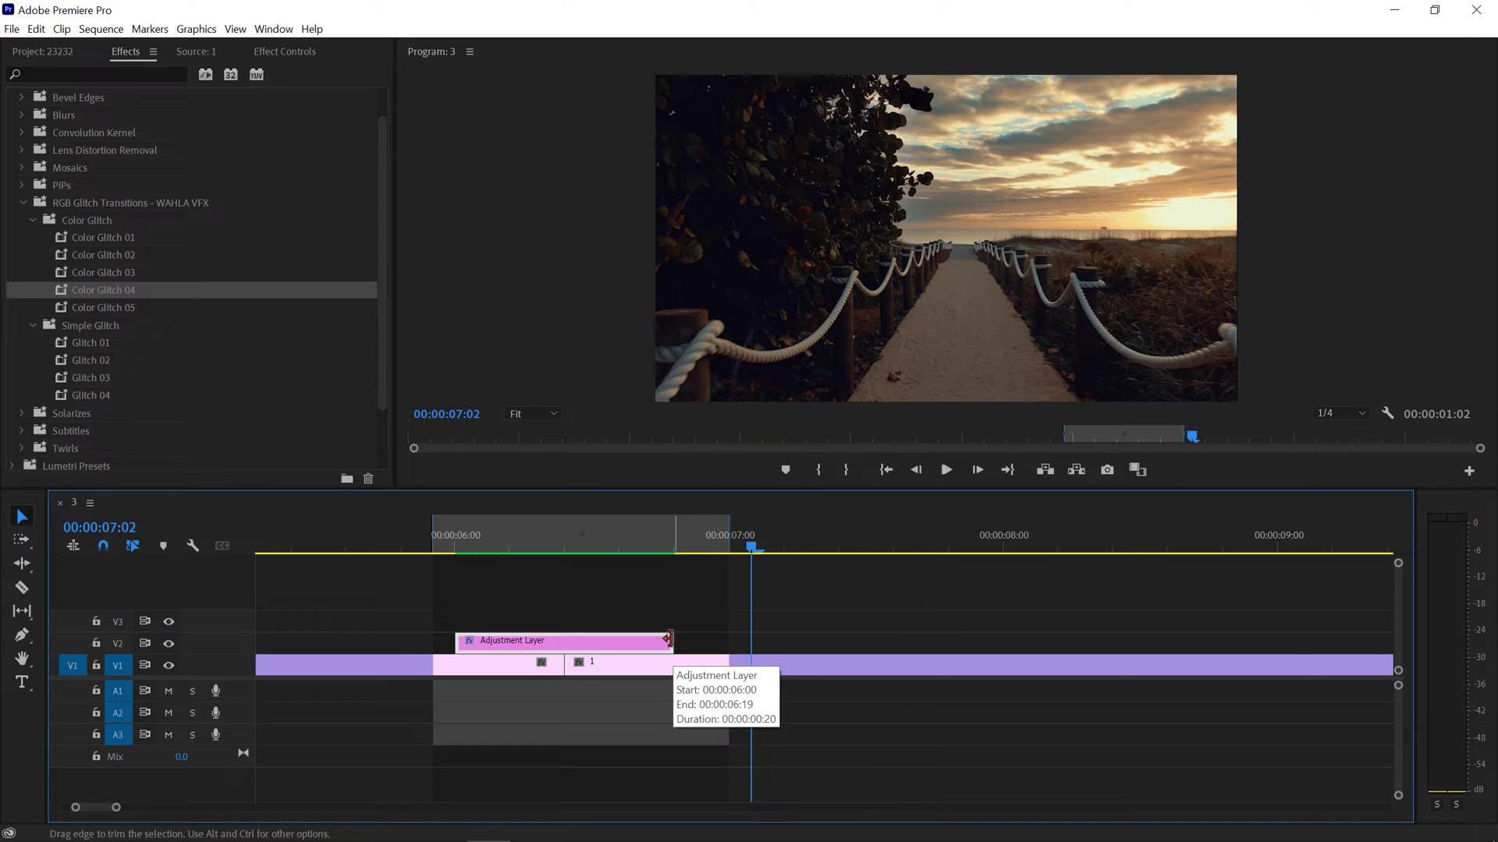
left_click_drag(669, 639, 626, 639)
Remove the adjustment layer's attributes and apply the Simple Glitch Glitch 02 preset instead.
right_click(625, 638)
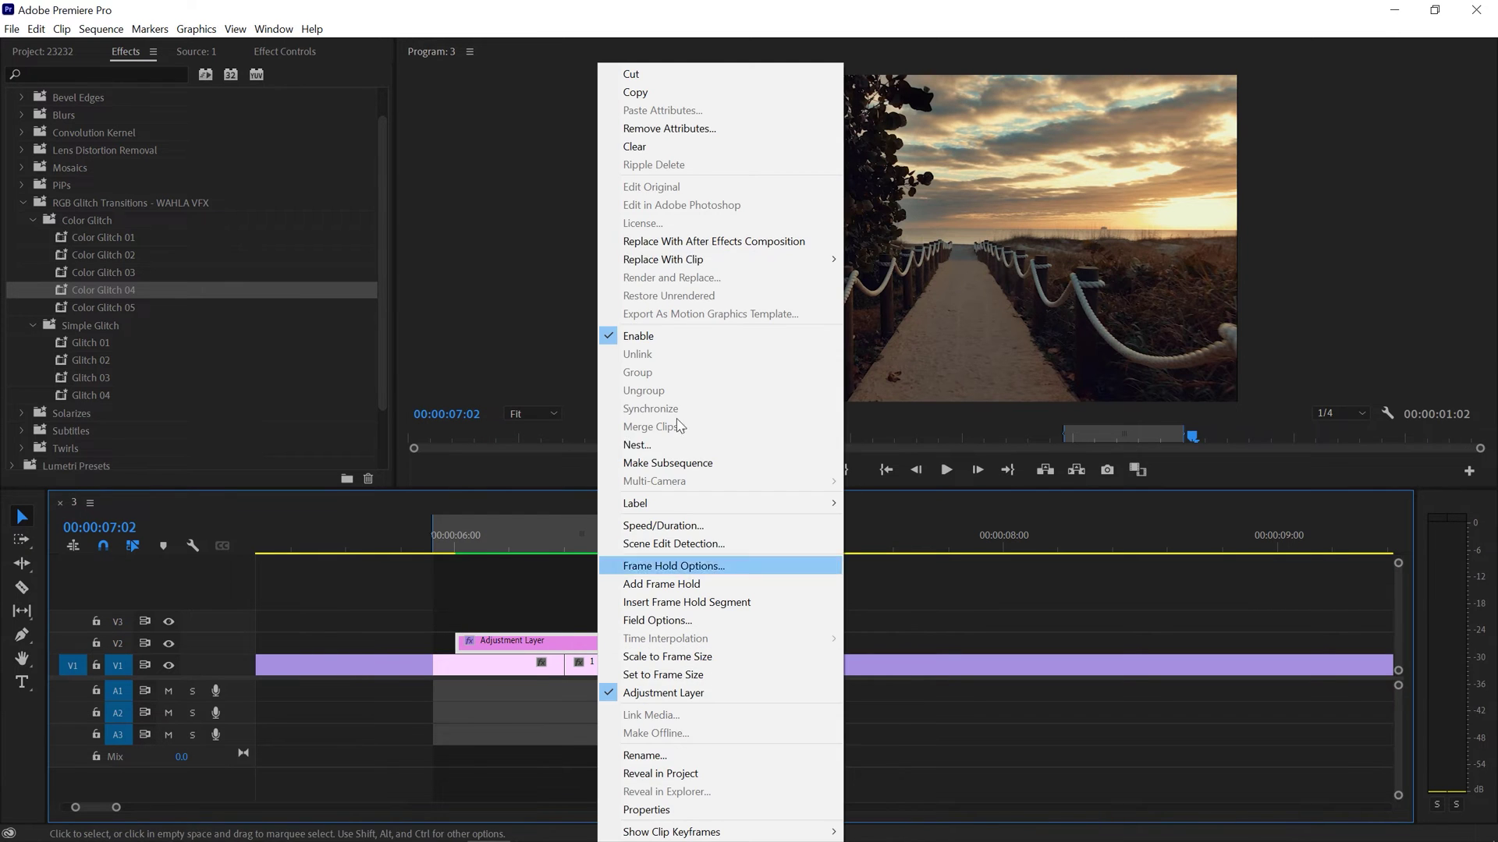
left_click(702, 146)
left_click(789, 653)
scroll(110, 320, "down", 1)
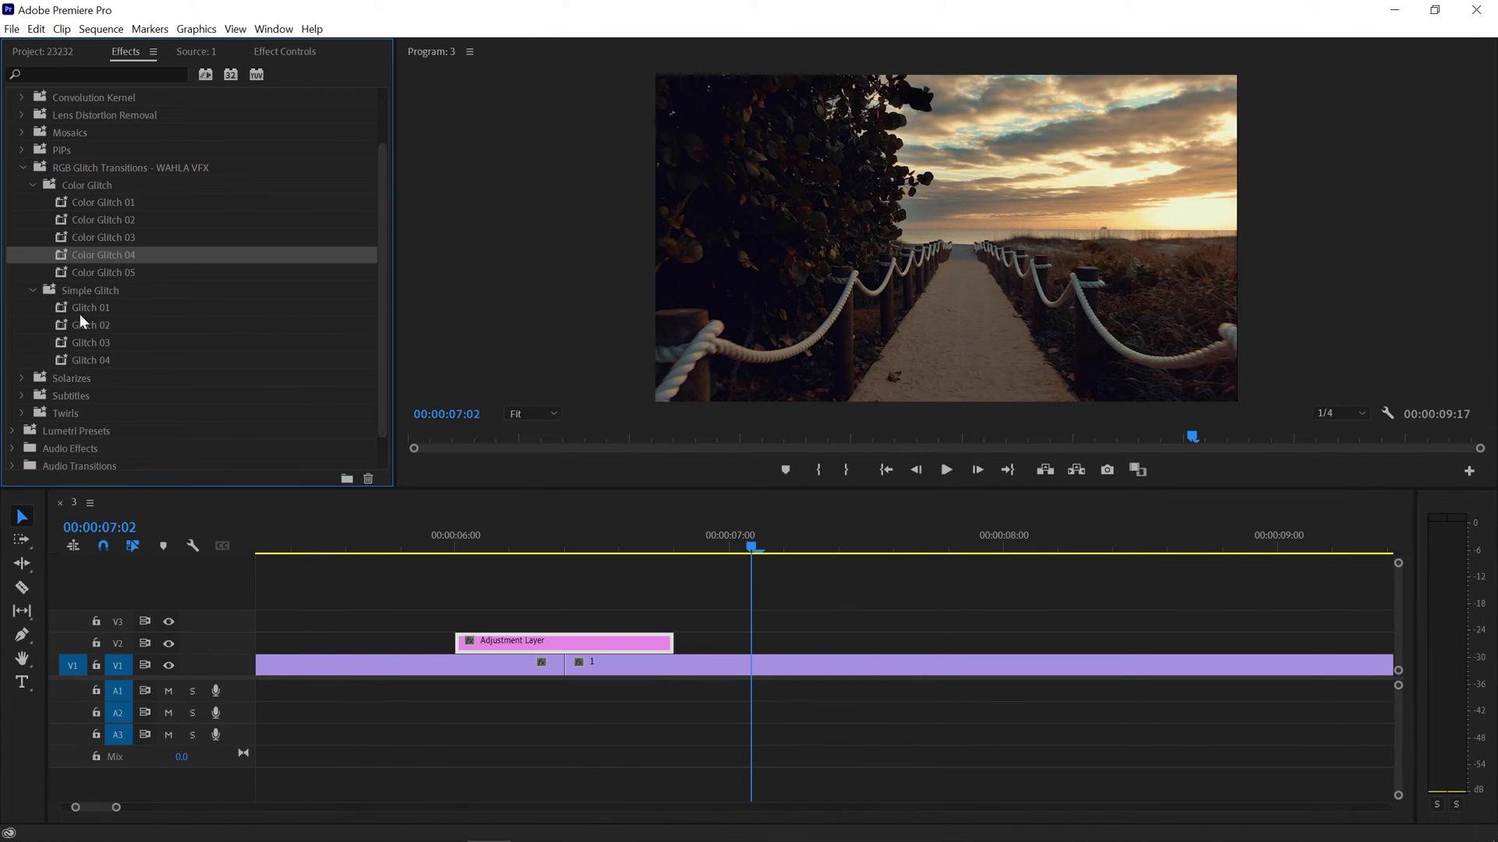
left_click(107, 310)
left_click(84, 340)
left_click_drag(62, 326, 606, 635)
Preview the Glitch 02 transition in the maximized Program Monitor from just before the cut.
left_click(487, 546)
left_click(430, 551)
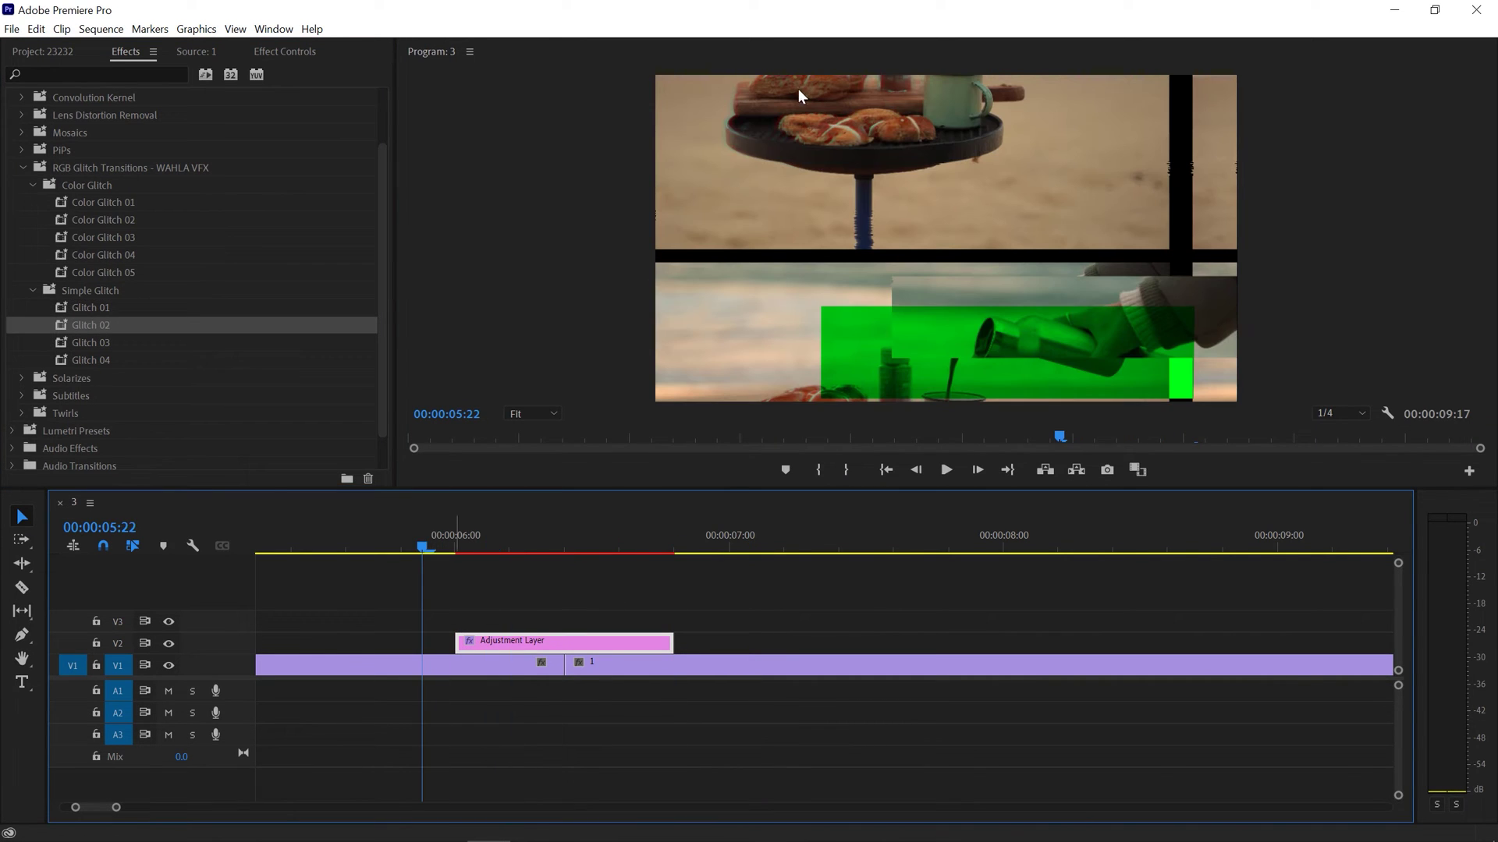
key("grave")
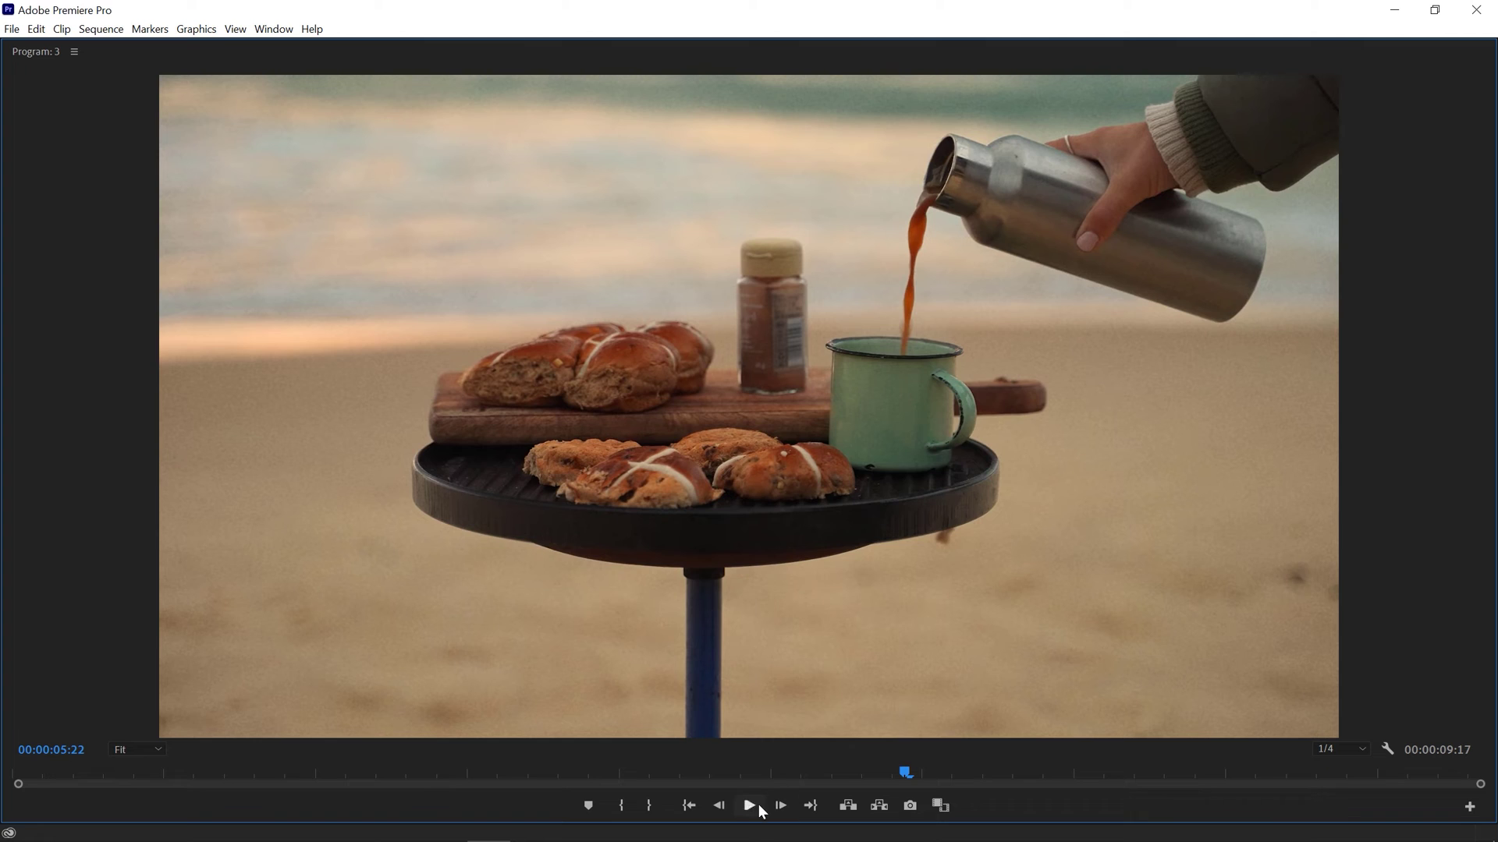
left_click(748, 806)
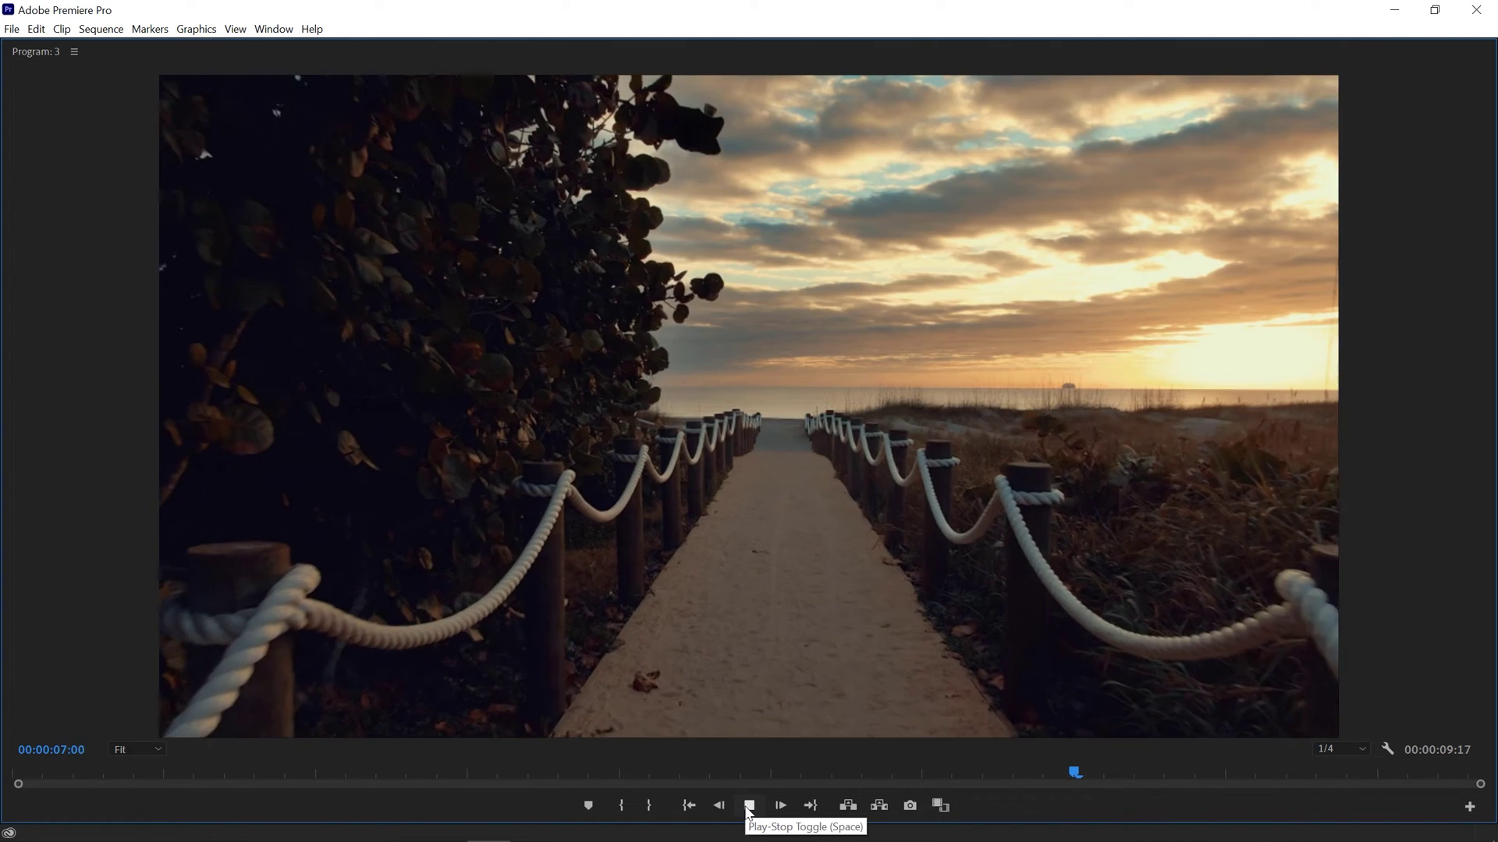
left_click(748, 806)
key("grave")
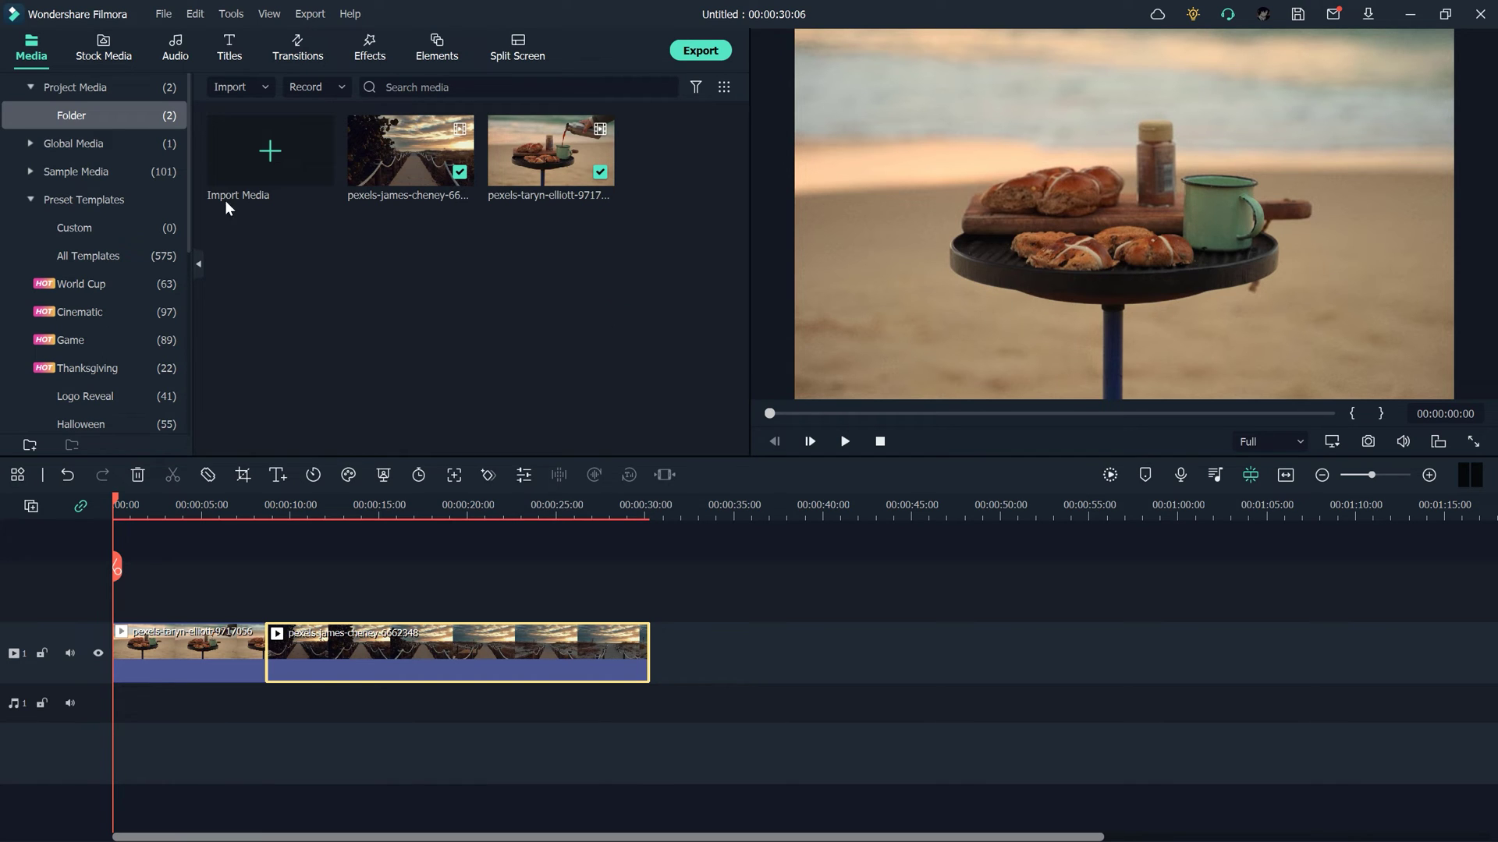
Browse Filmora's Stock Media, Audio and Titles libraries, then open the Transitions library.
left_click(119, 54)
left_click(180, 59)
left_click(224, 53)
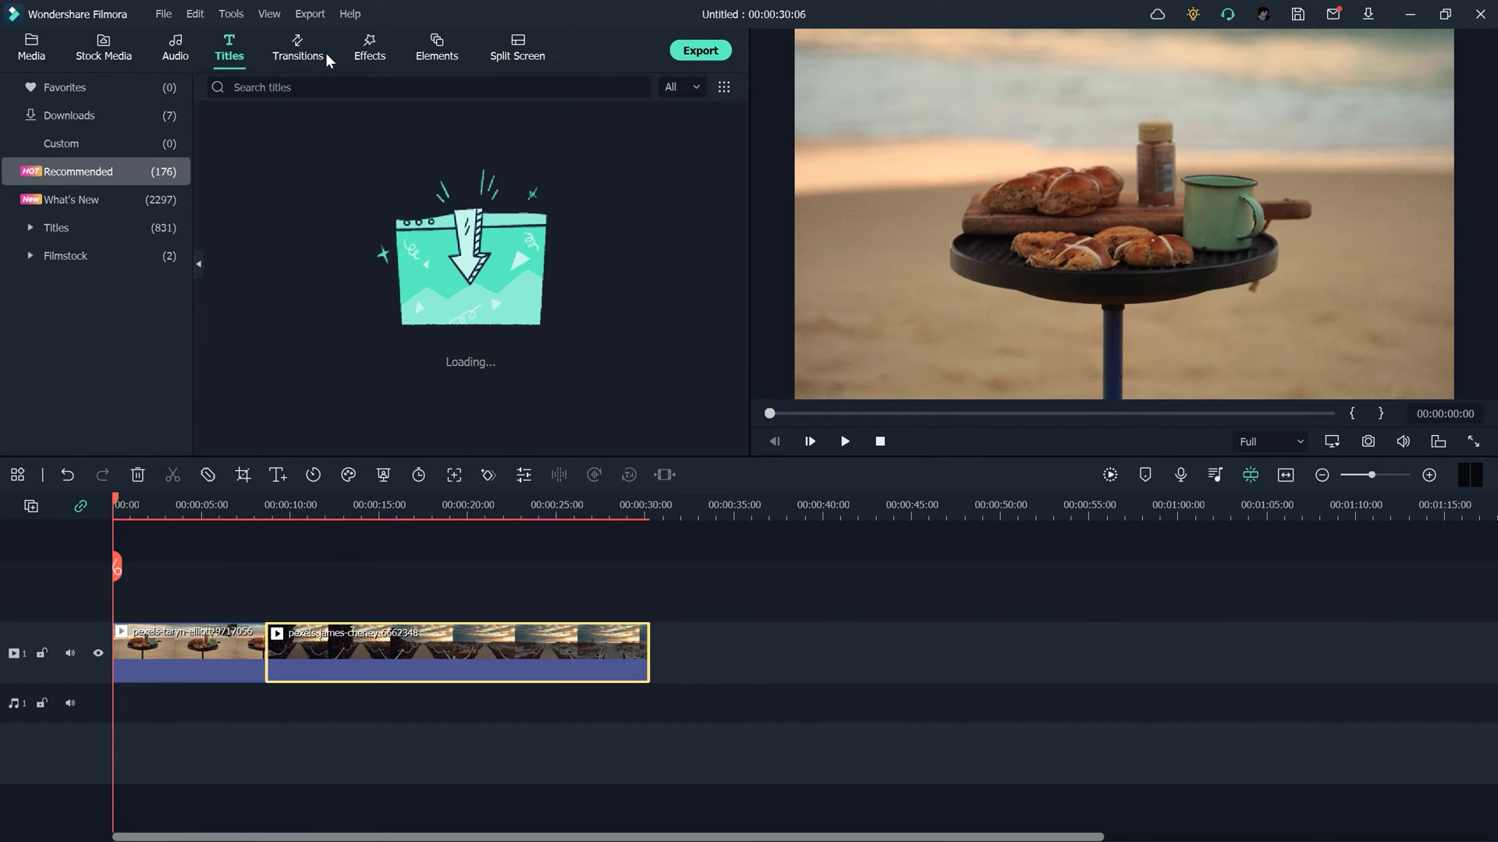
left_click(130, 54)
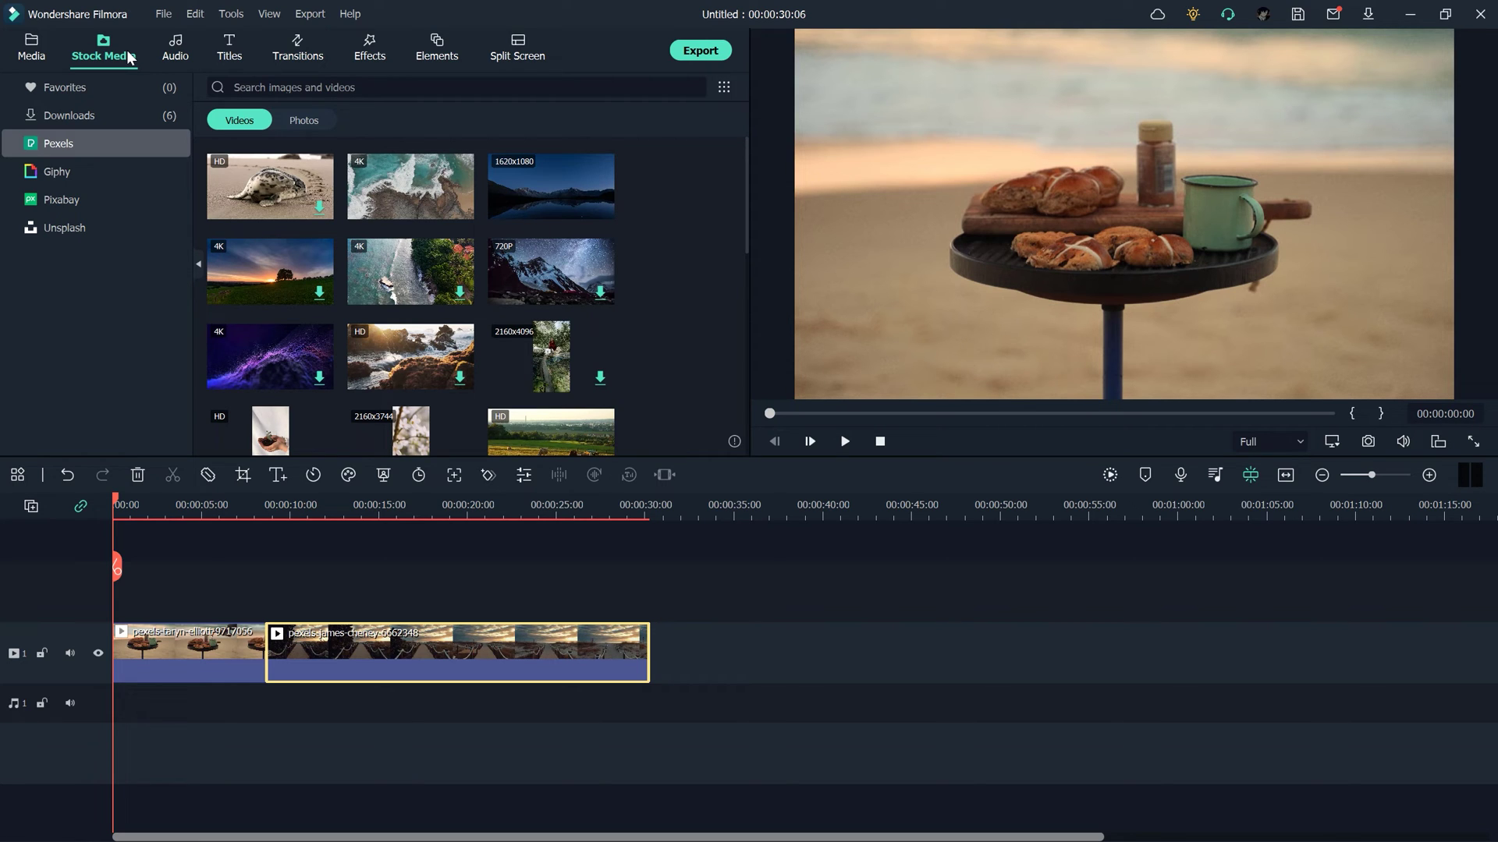
scroll(696, 255, "down", 4)
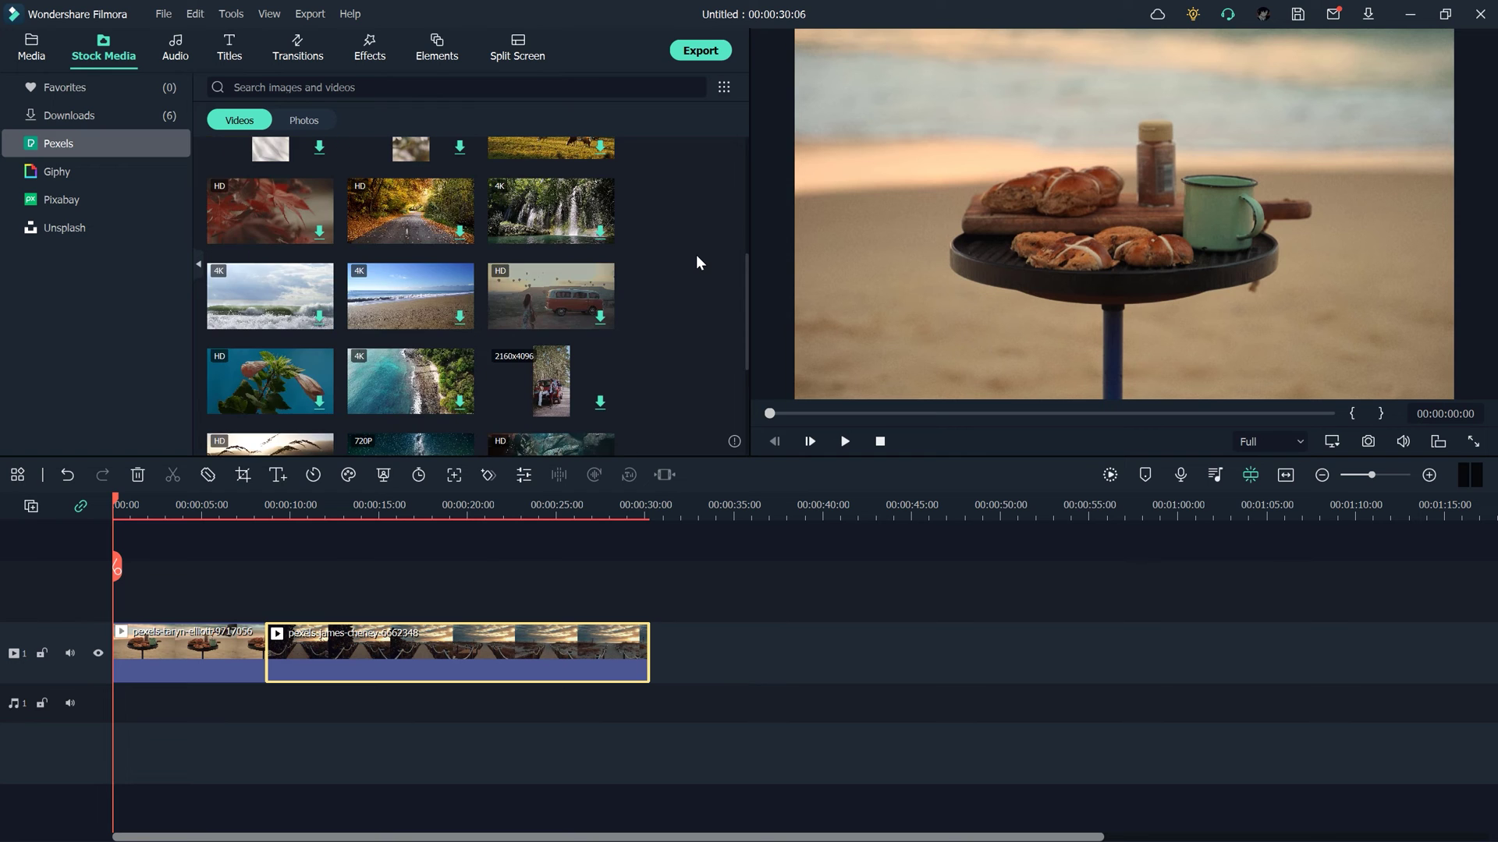
scroll(696, 255, "down", 4)
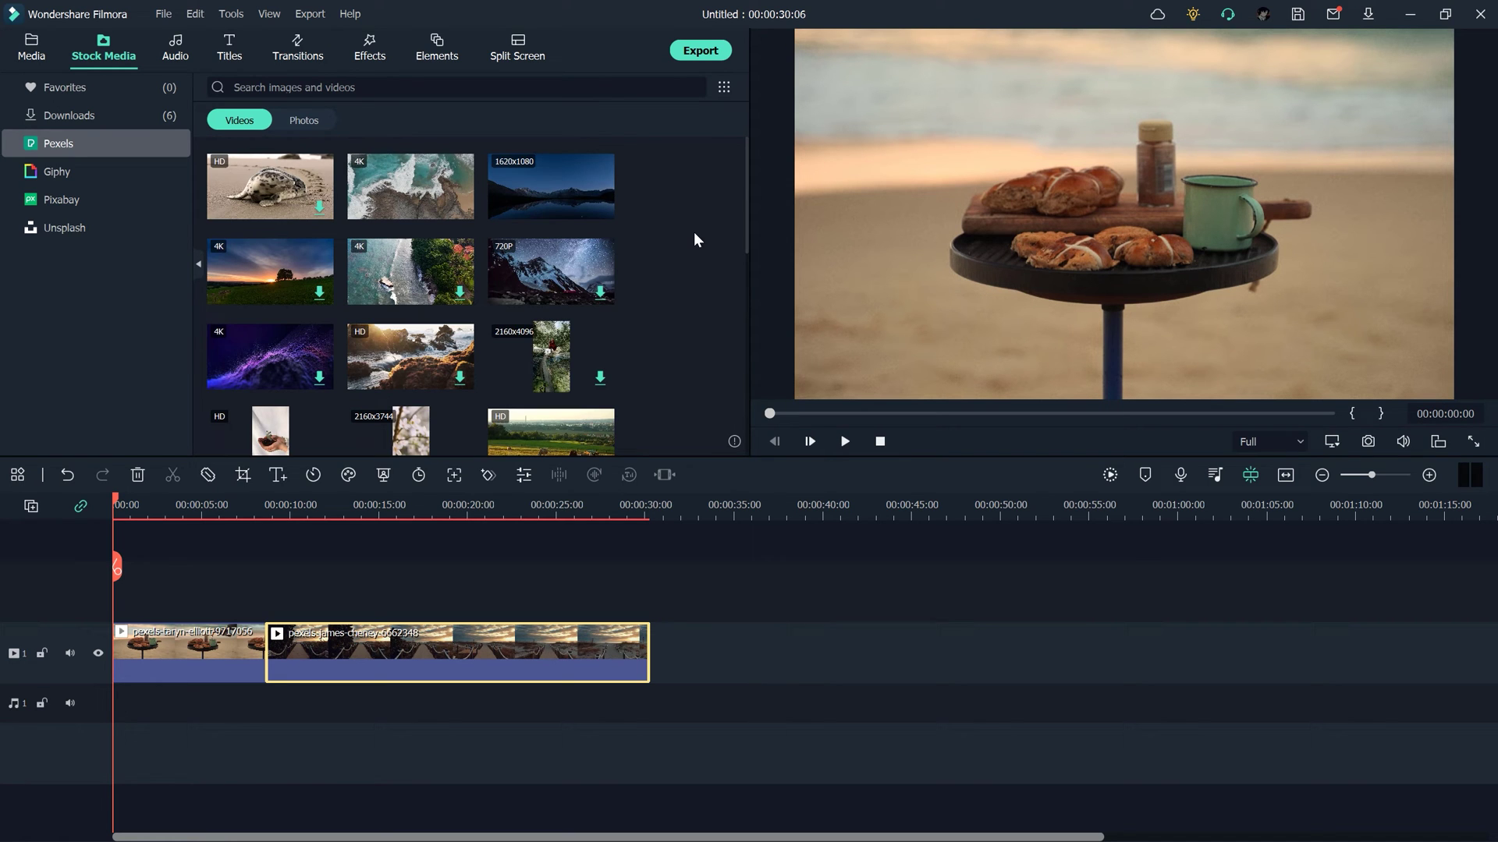
left_click(175, 49)
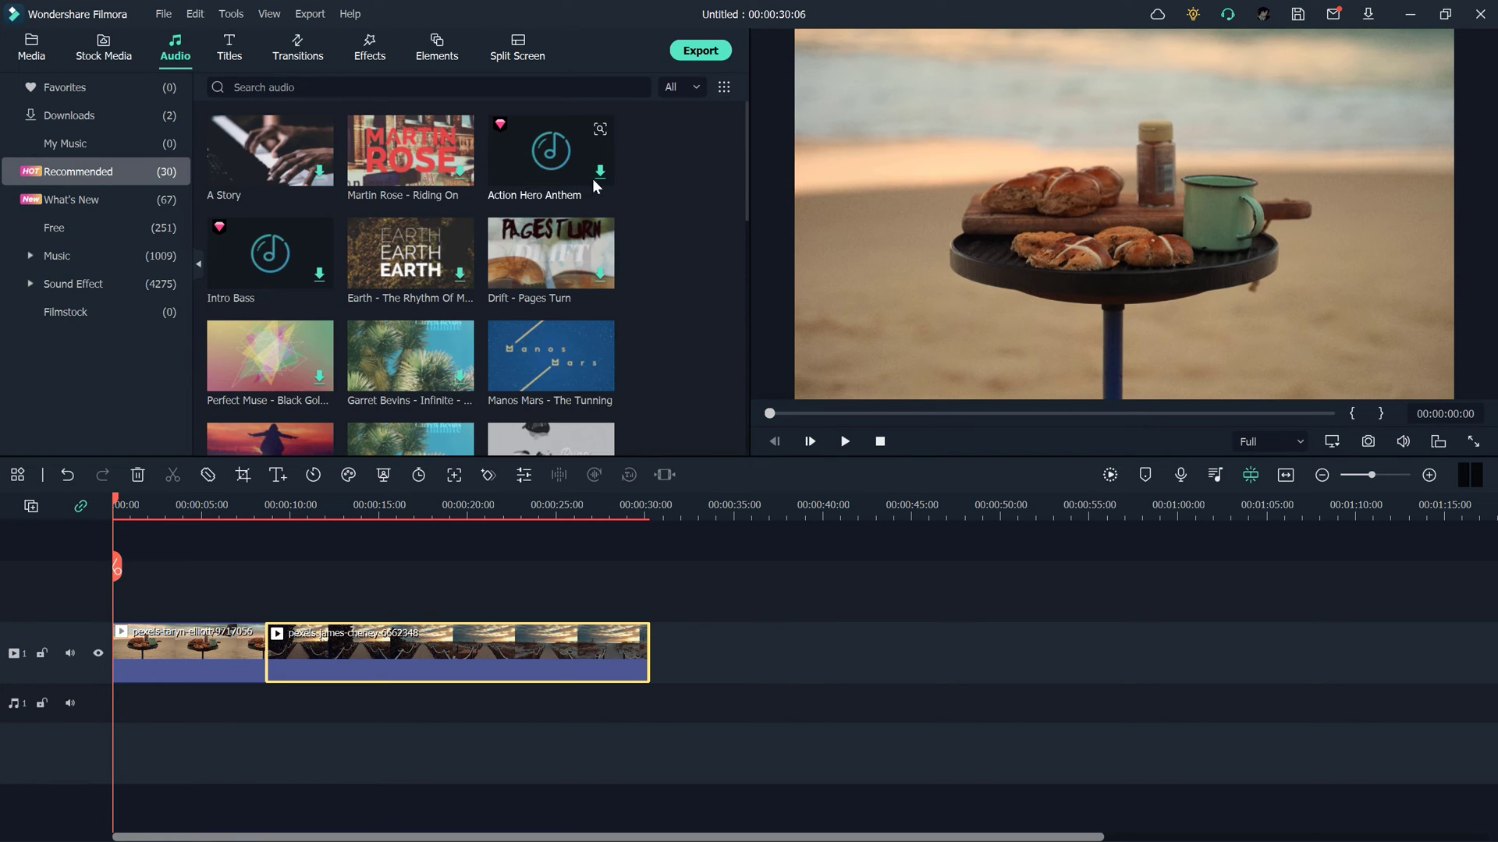
scroll(671, 195, "down", 5)
scroll(670, 197, "up", 8)
left_click(301, 50)
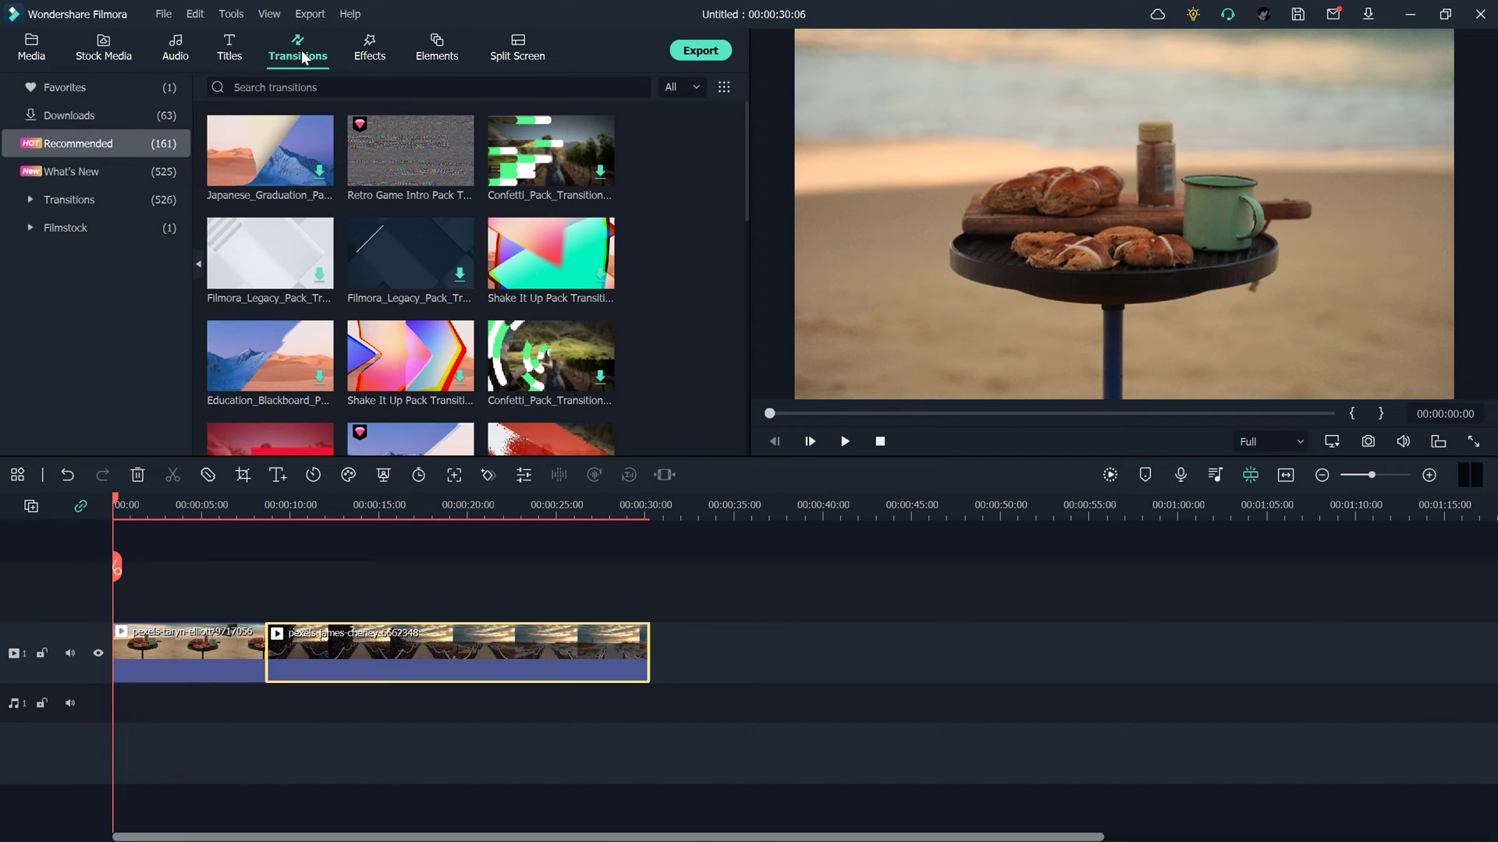
Place a Modern Glitch Scene transition from the Glitch category between the two clips.
left_click(31, 201)
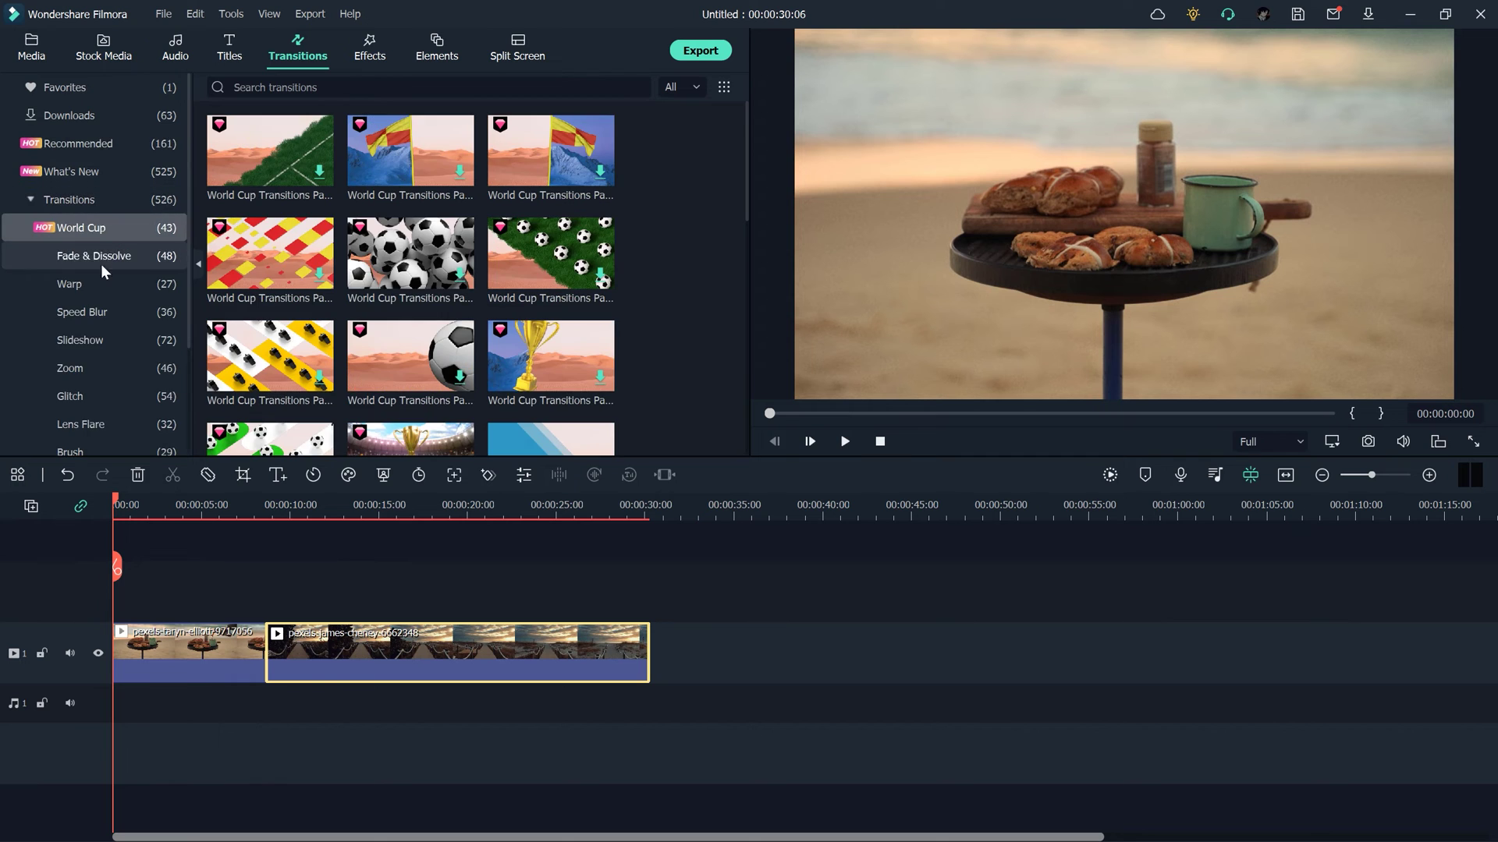
left_click(74, 312)
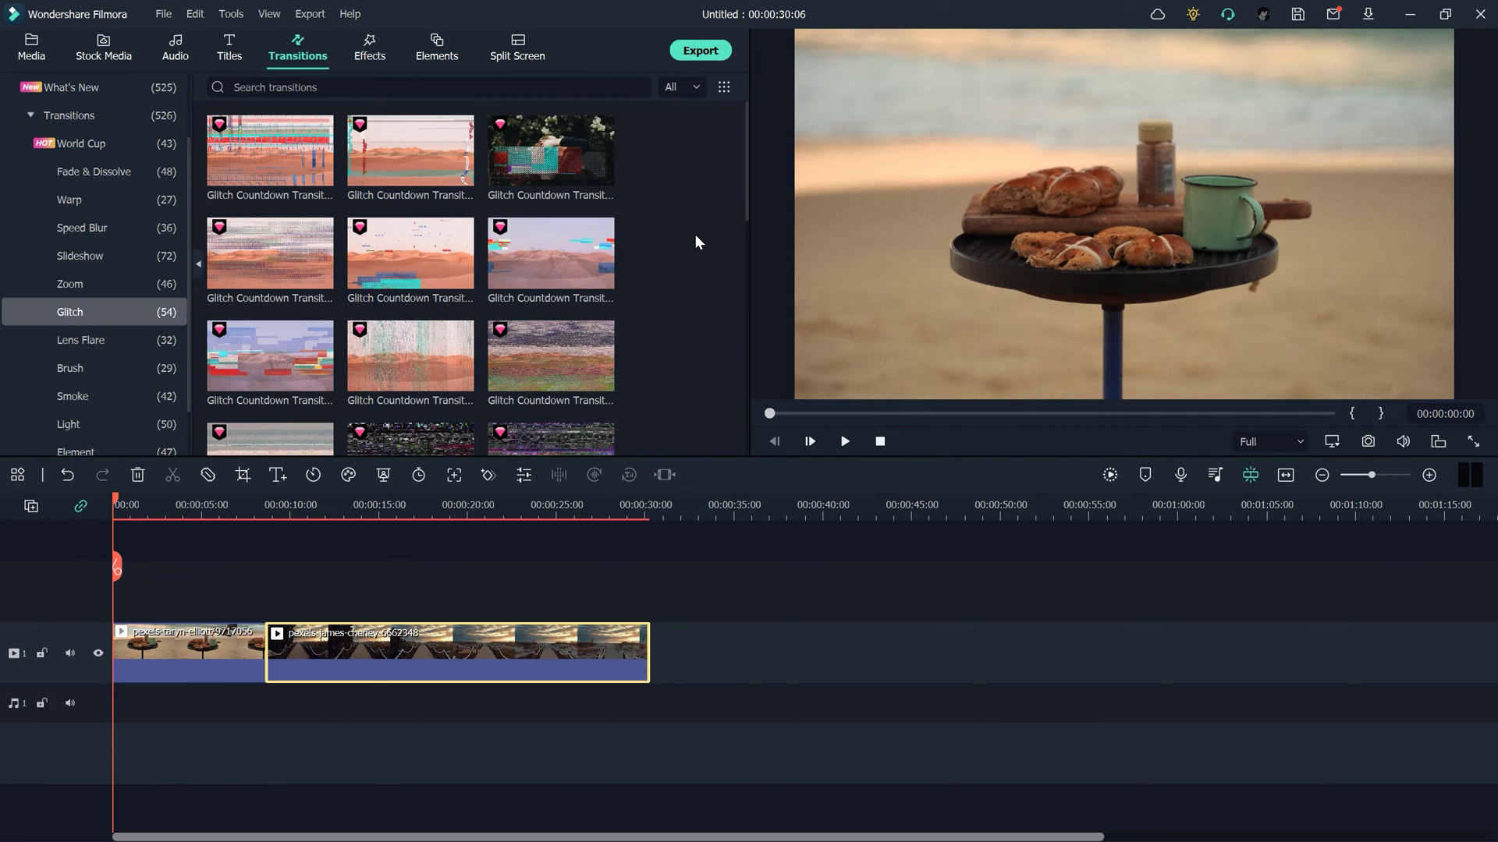
scroll(695, 234, "down", 5)
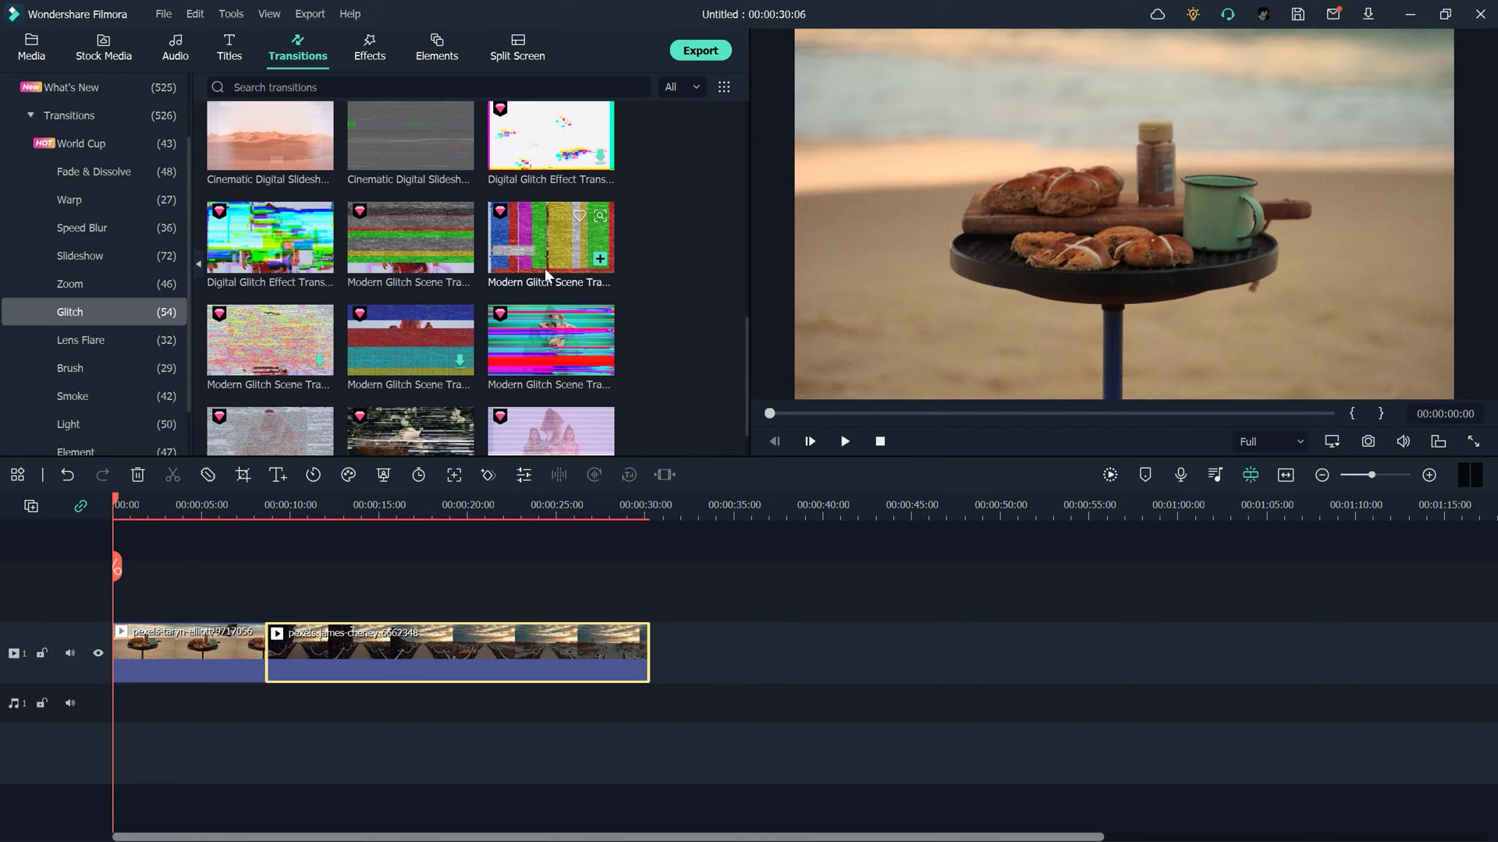
left_click_drag(556, 296, 258, 663)
Preview the Modern Glitch Scene transition full screen from just before the cut.
left_click(231, 515)
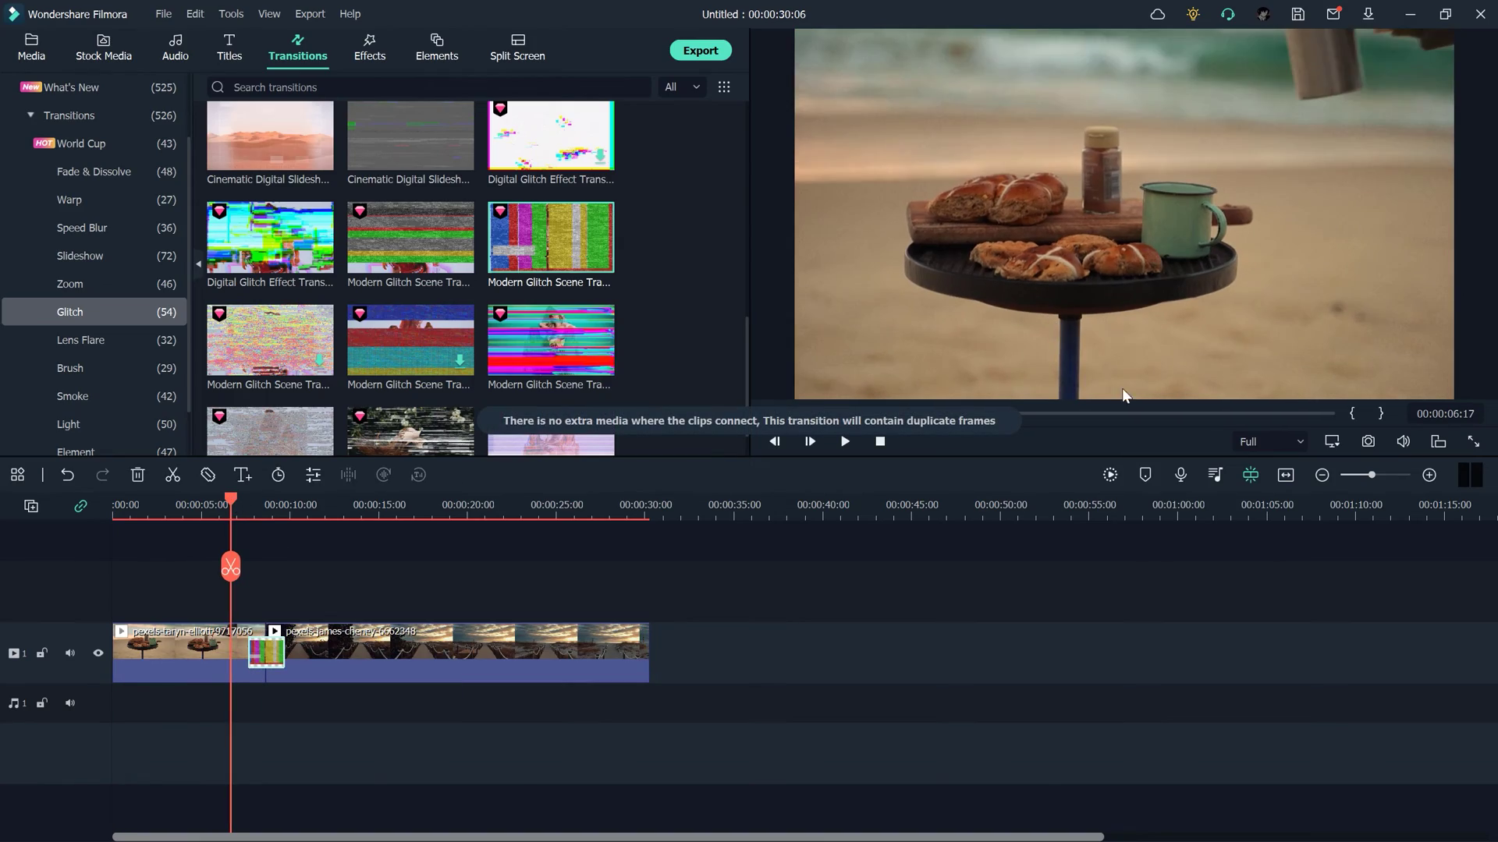
left_click(1474, 442)
left_click(94, 827)
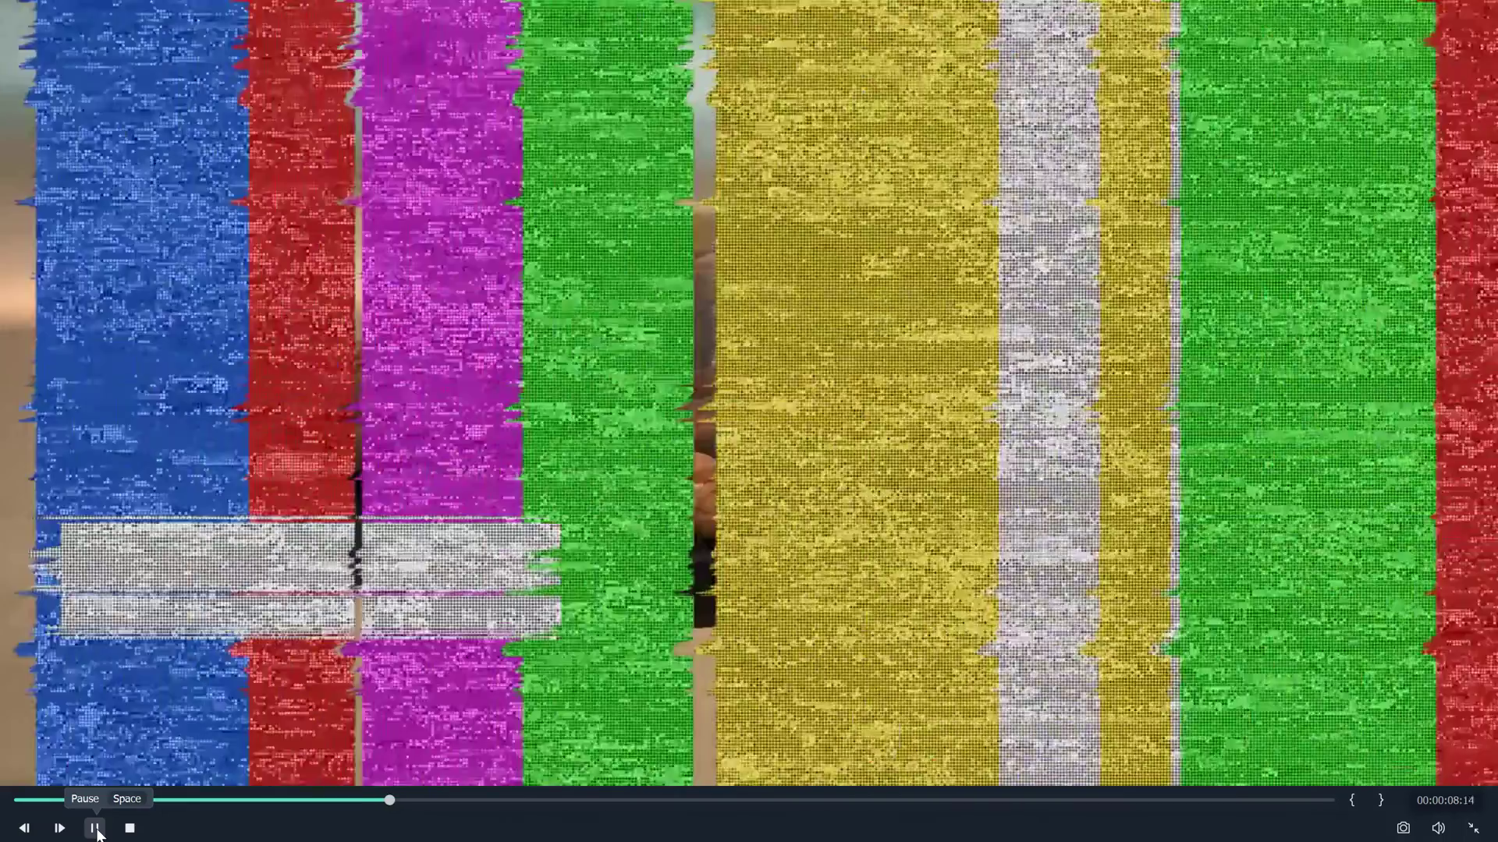
left_click(95, 828)
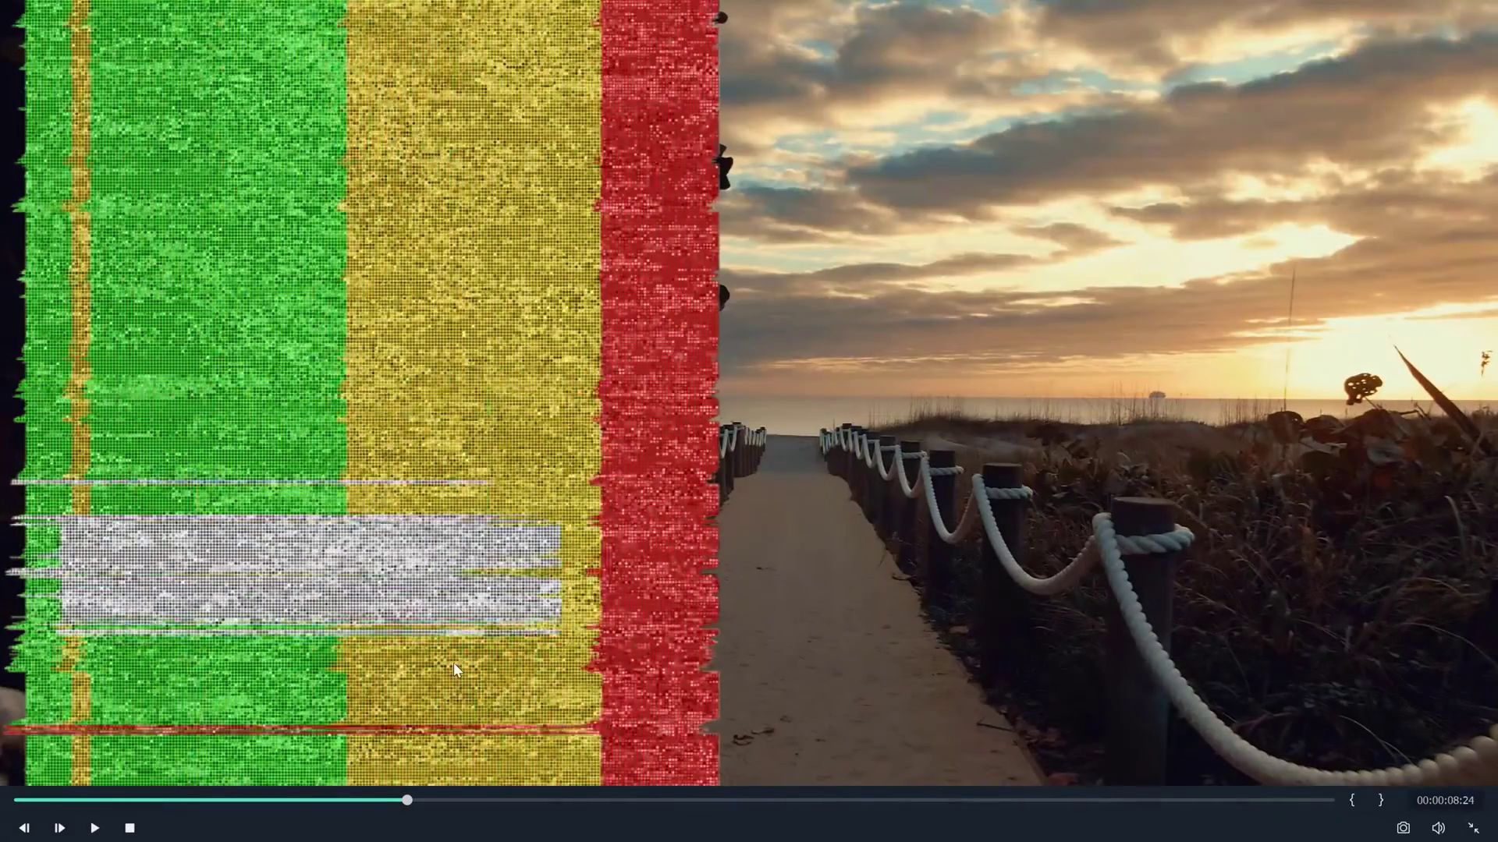
left_click(1473, 828)
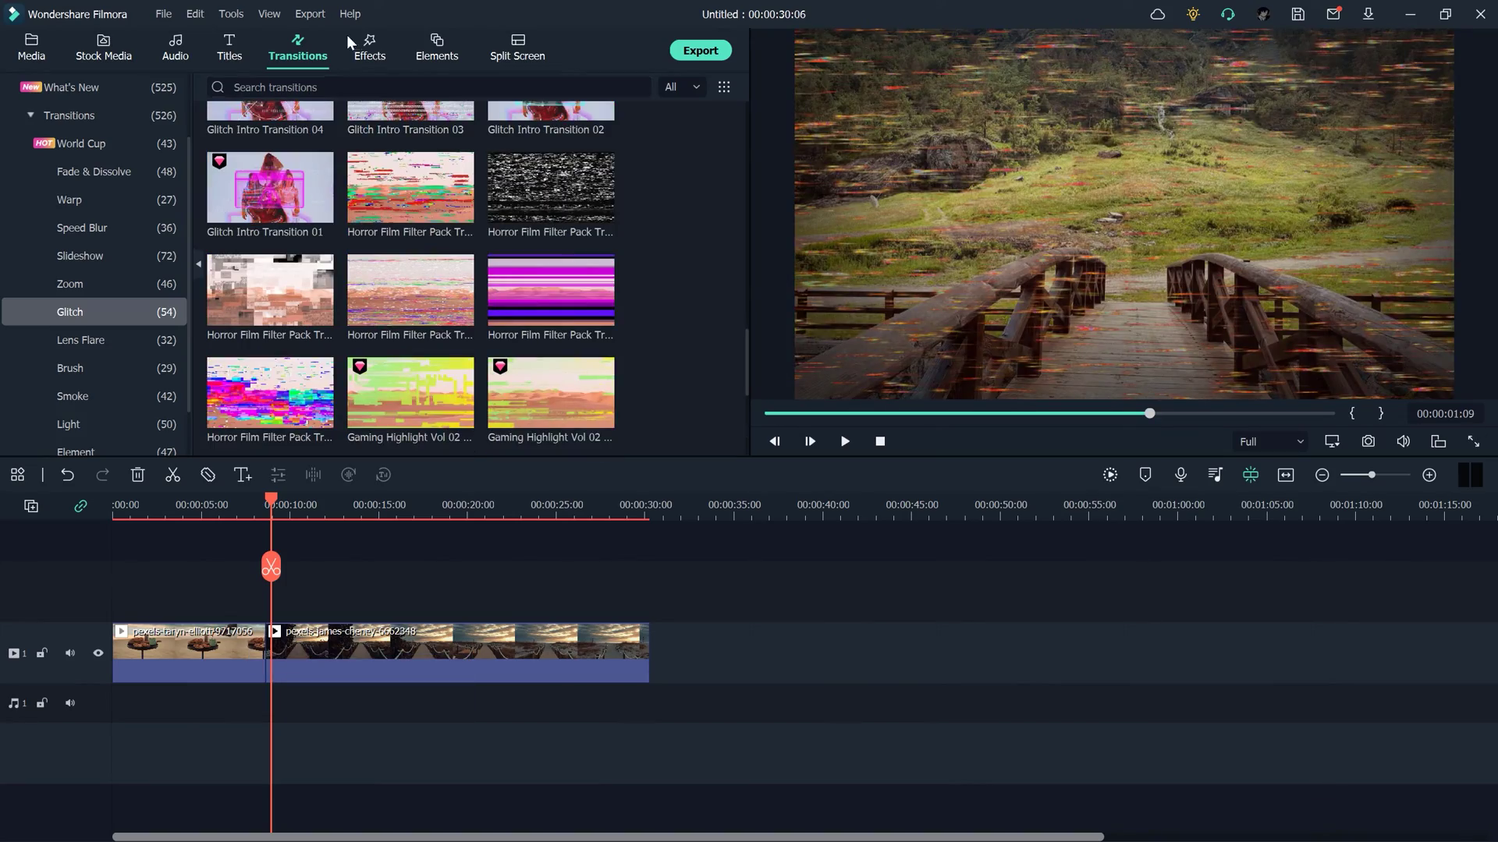
left_click(371, 42)
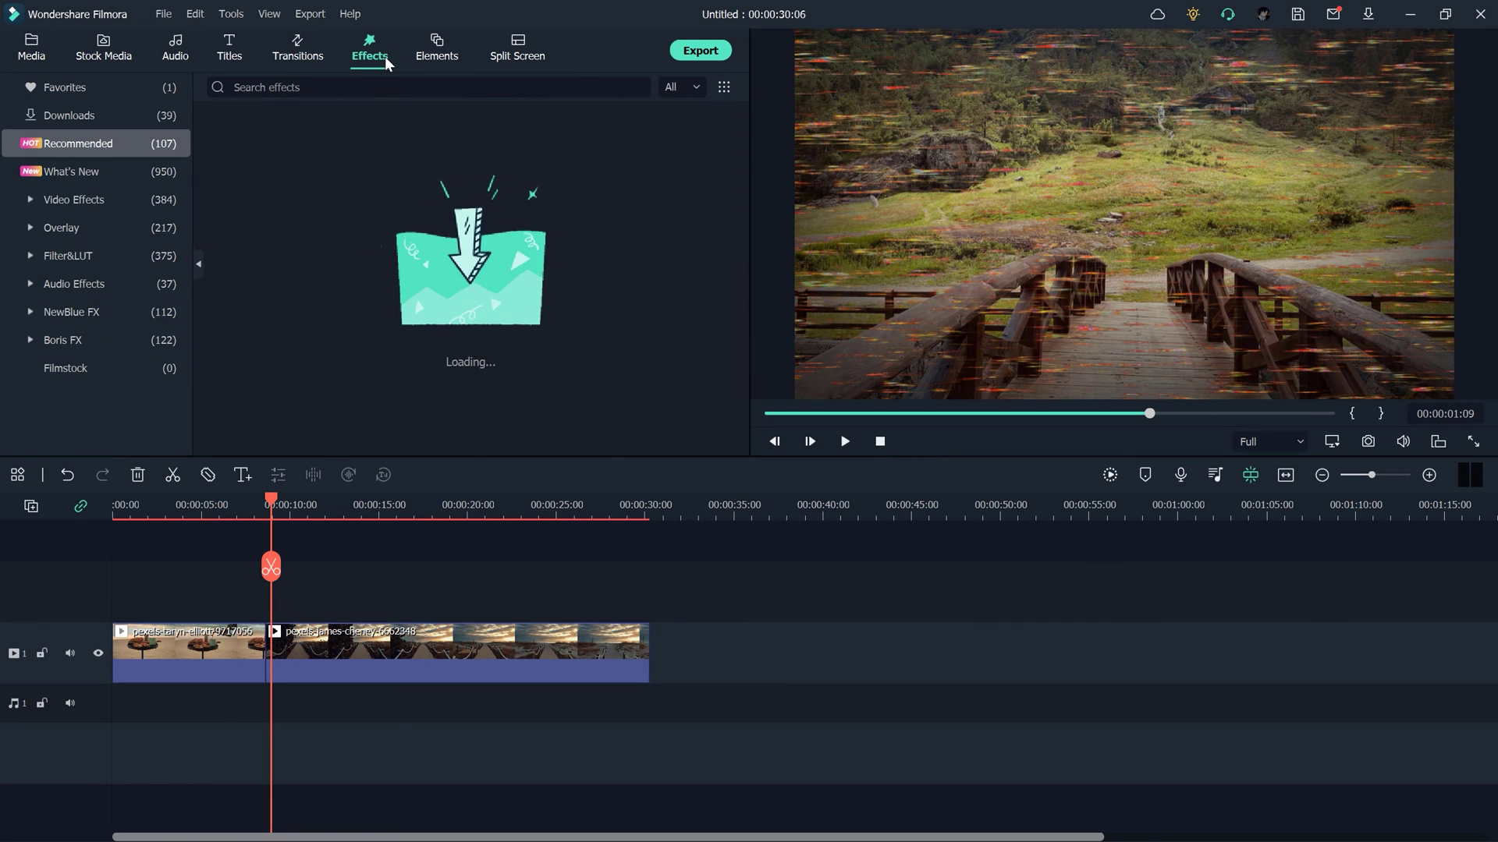
Apply a Digital Glitch Effect Overlay from the Video Effects Glitch category to the first clip.
left_click(48, 202)
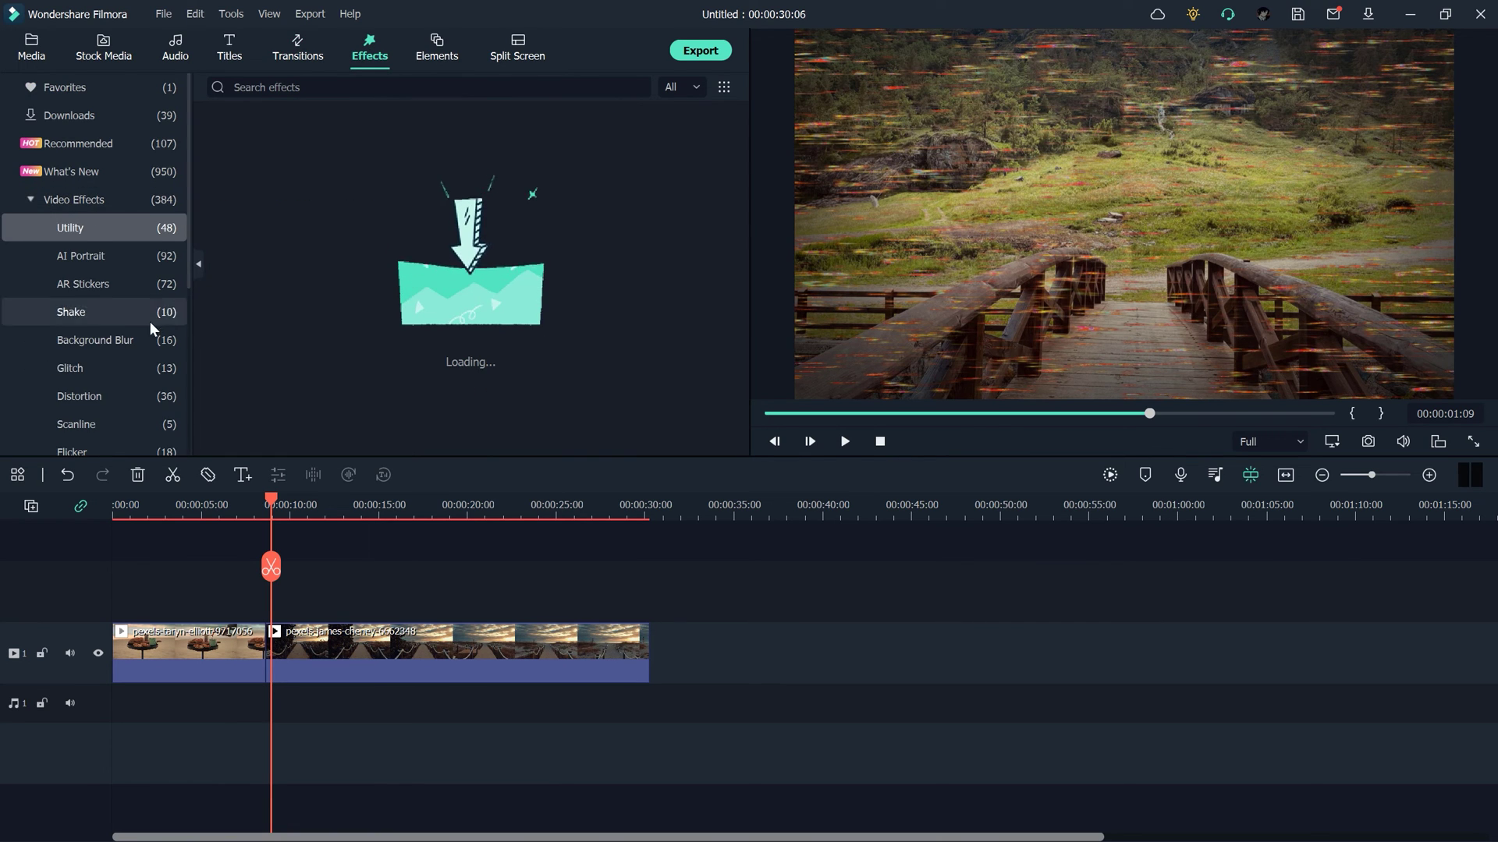
scroll(170, 367, "down", 2)
left_click(94, 288)
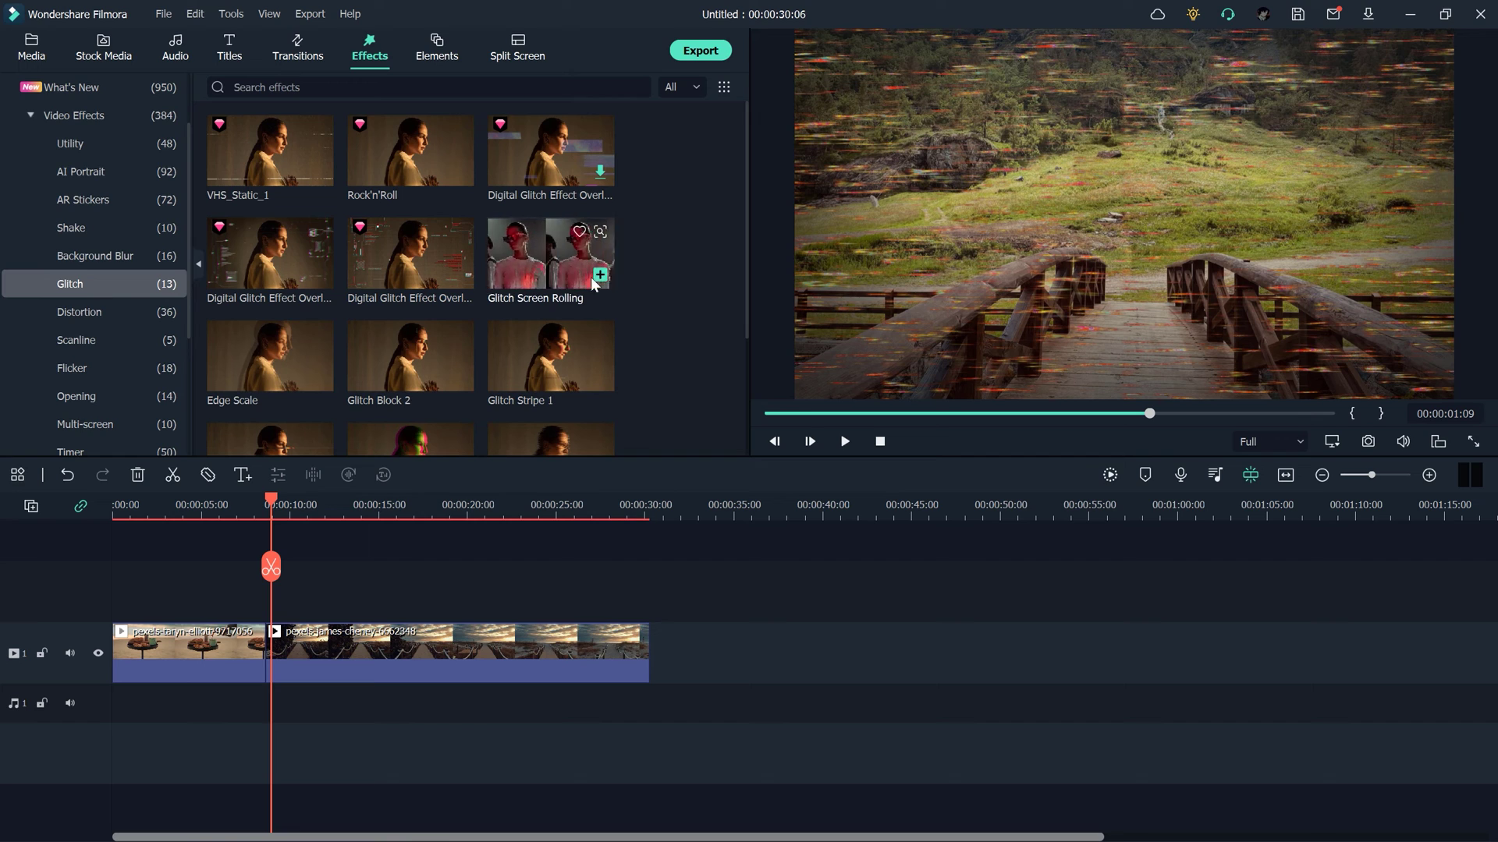
left_click_drag(367, 285, 387, 397)
left_click_drag(304, 586, 265, 648)
left_click_drag(269, 499, 78, 513)
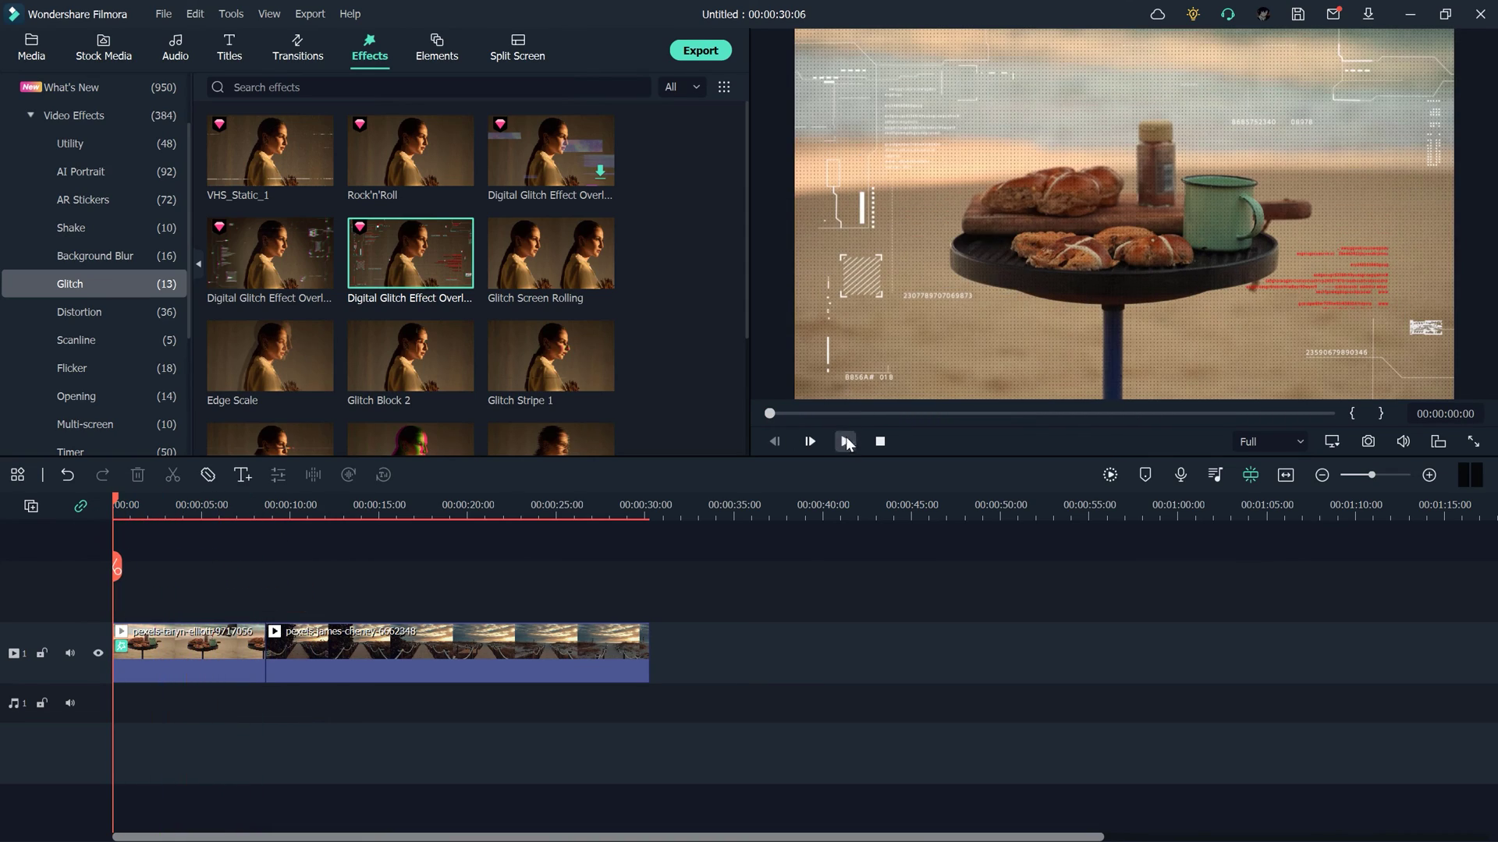
Play the glitched clip full screen, then return to the editor and stop playback.
left_click(846, 441)
key("alt+Return")
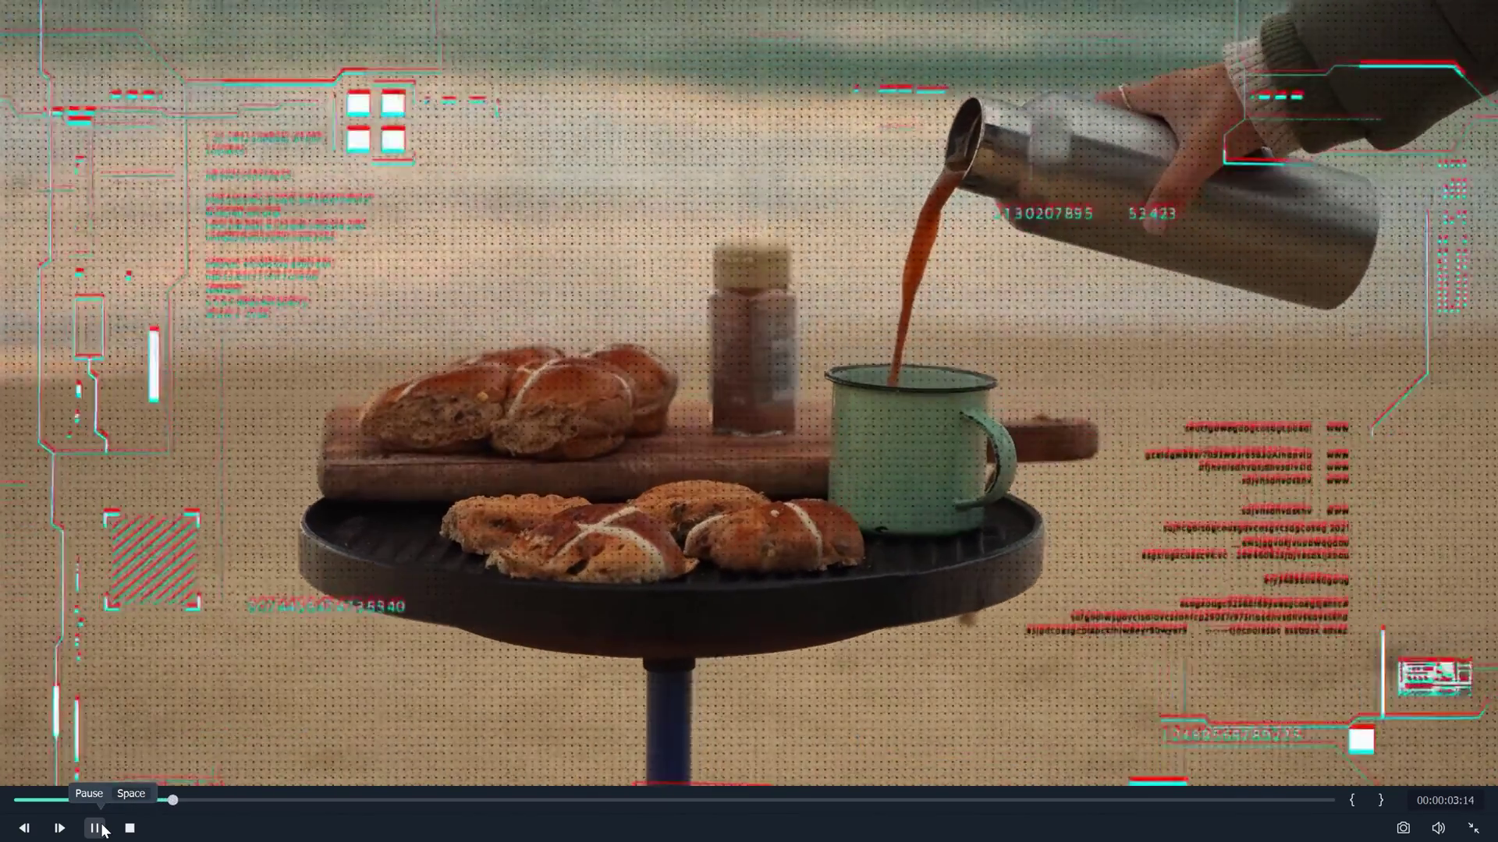
left_click(1473, 828)
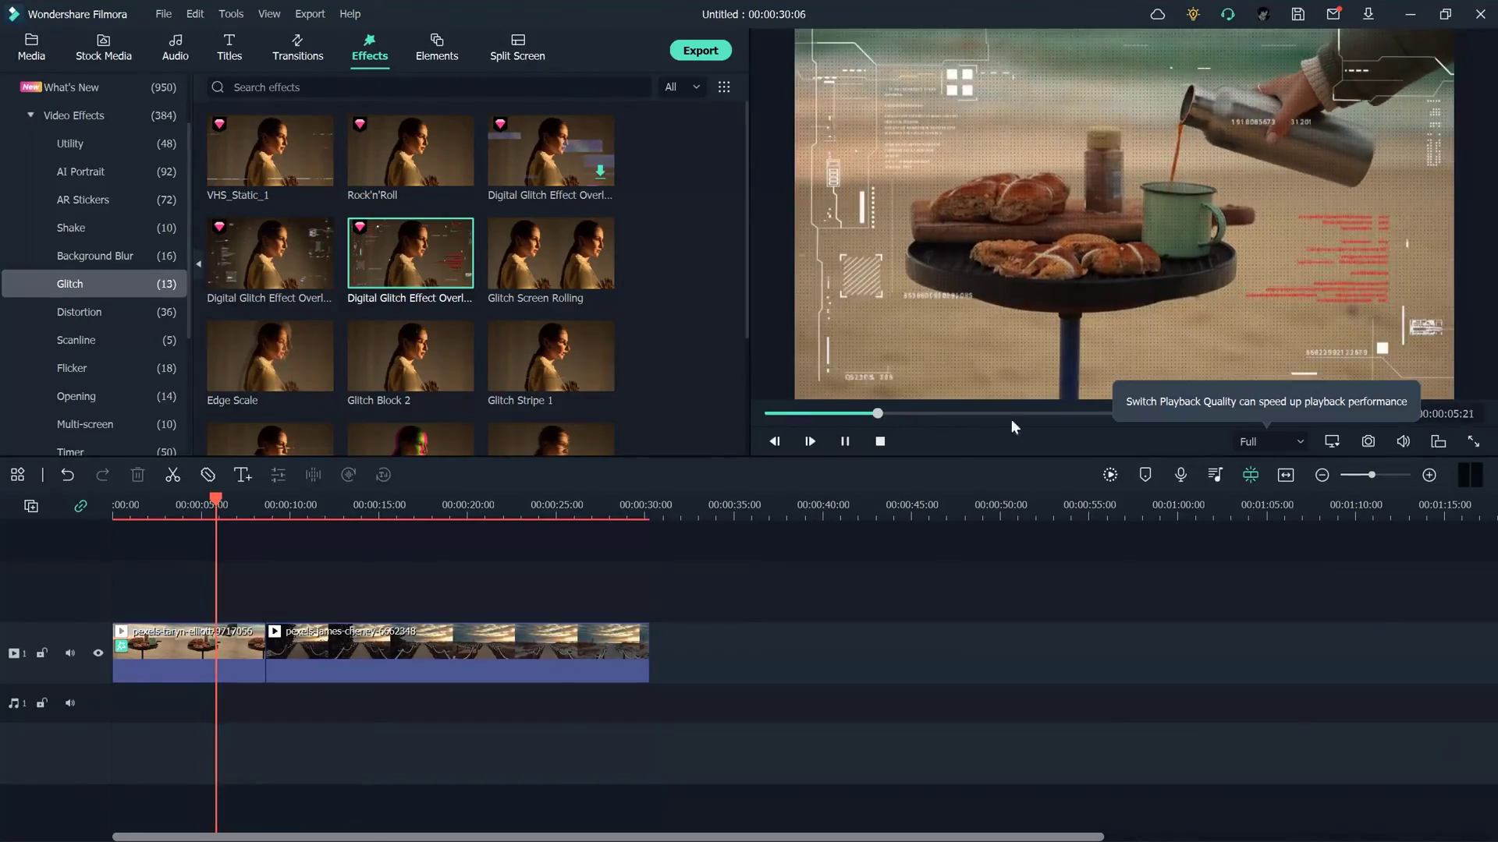
left_click(845, 442)
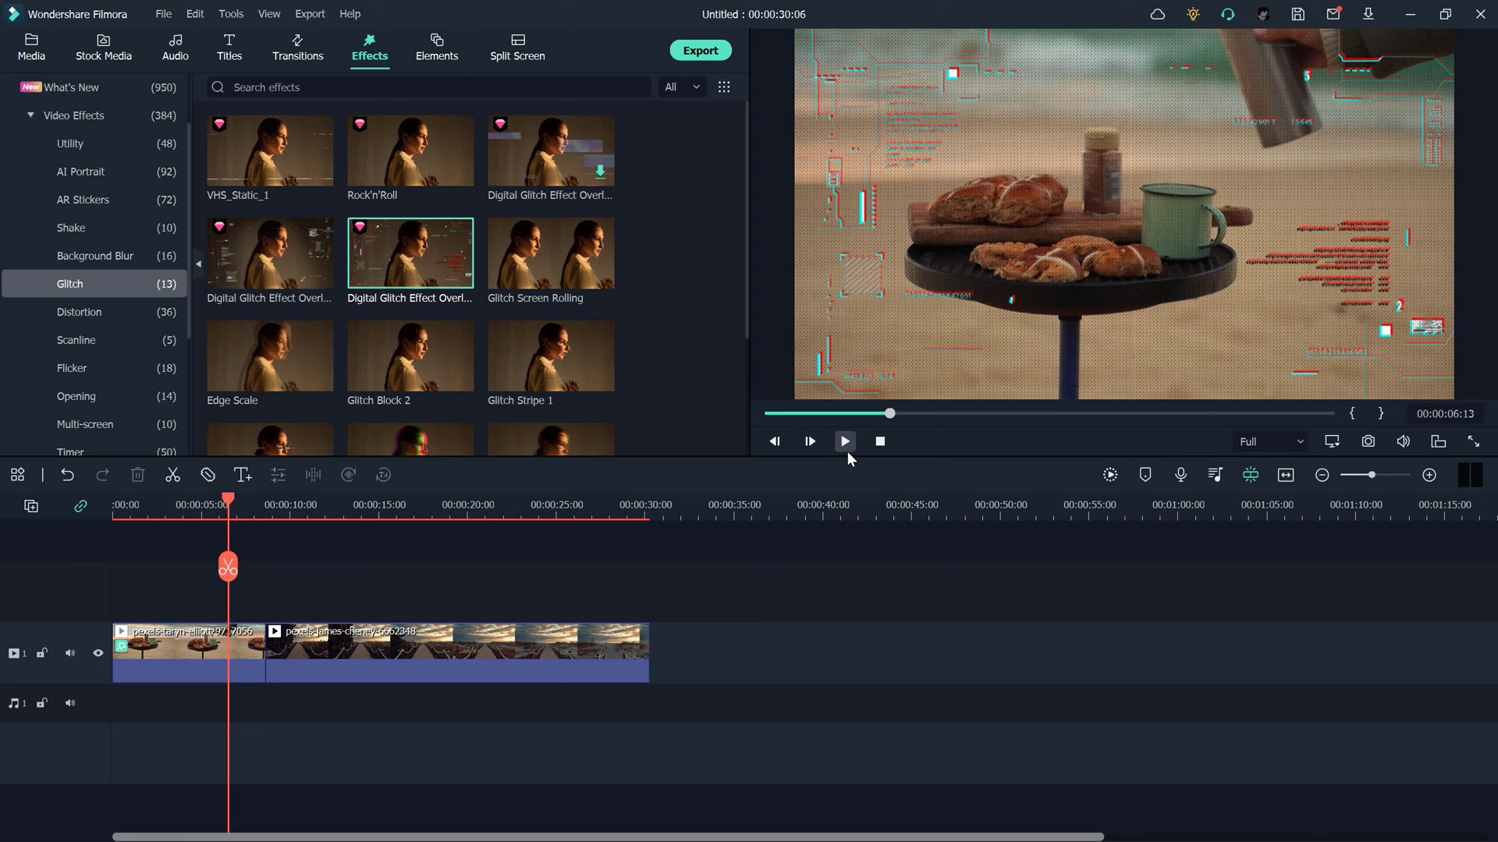